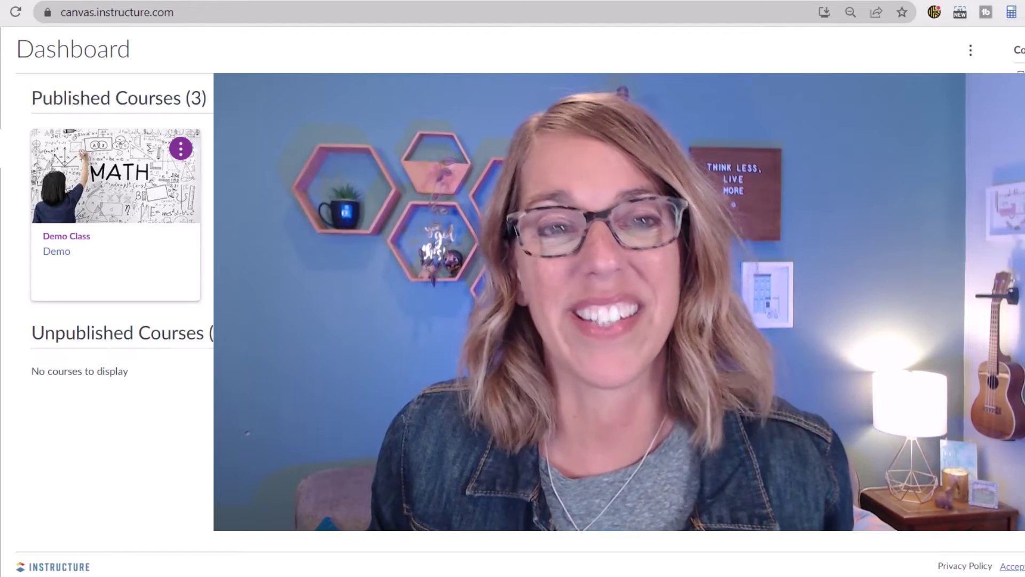
- Open the Demo Class course from the Dashboard to reach its Modules page
click(142, 206)
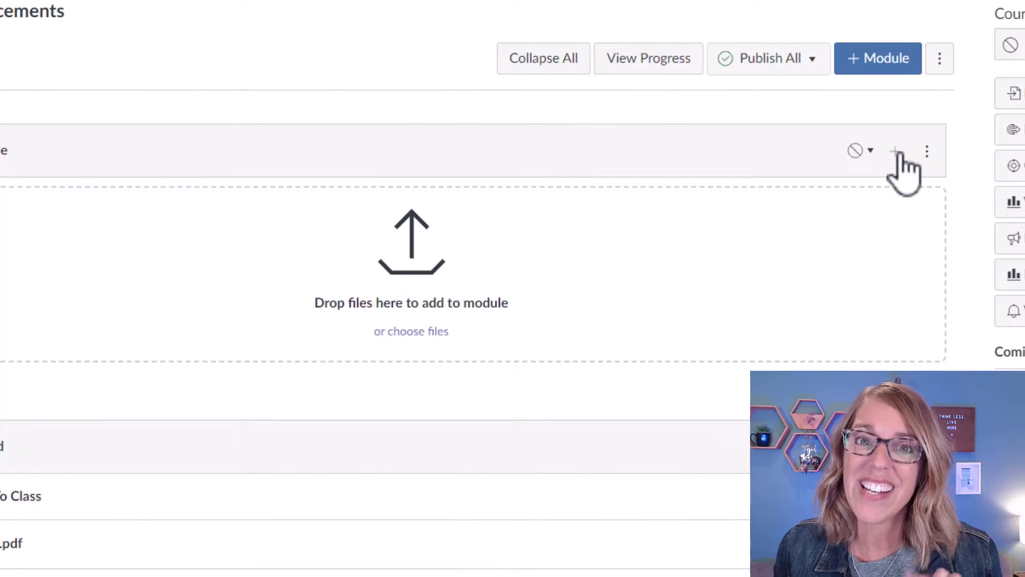
- Add a new assignment named 'Assignment #1' to the Week 1 Module
click(896, 152)
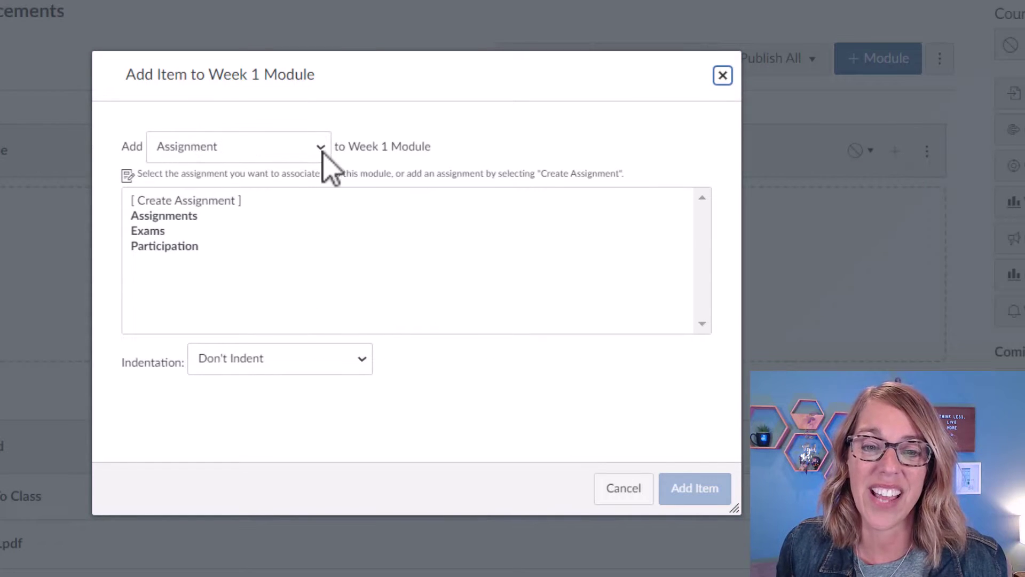
click(256, 201)
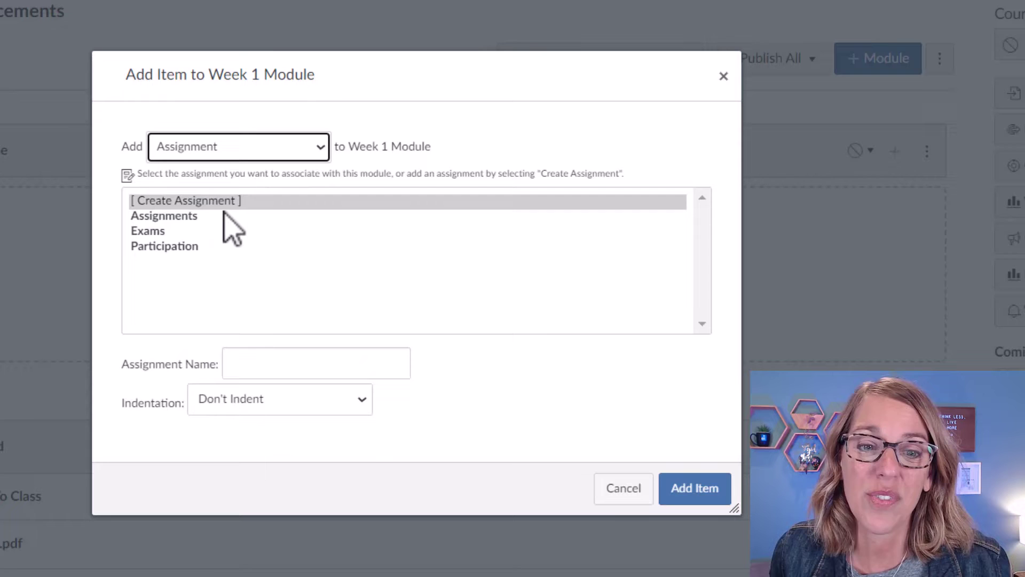
click(230, 204)
click(249, 366)
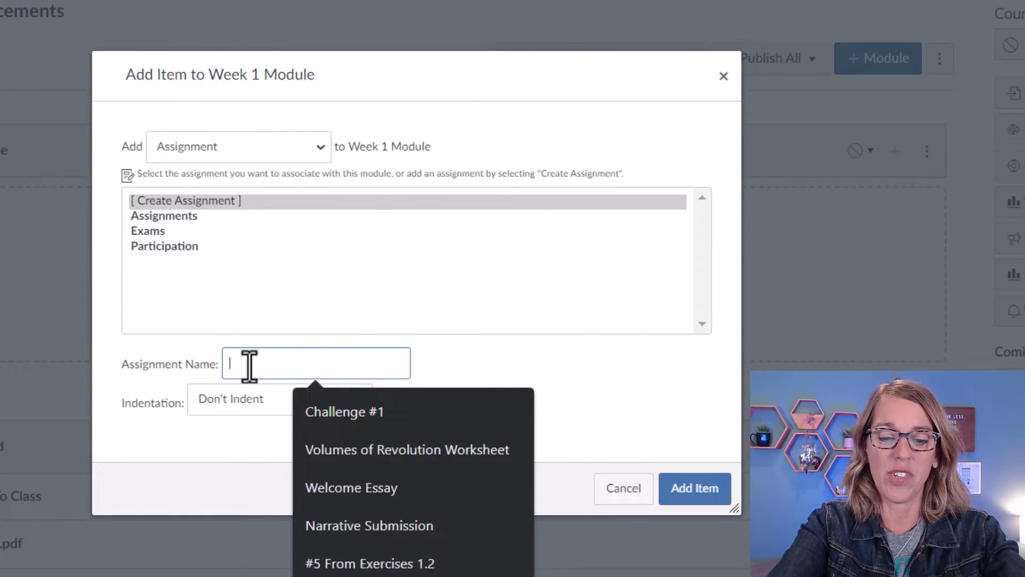
text(Assignment #1)
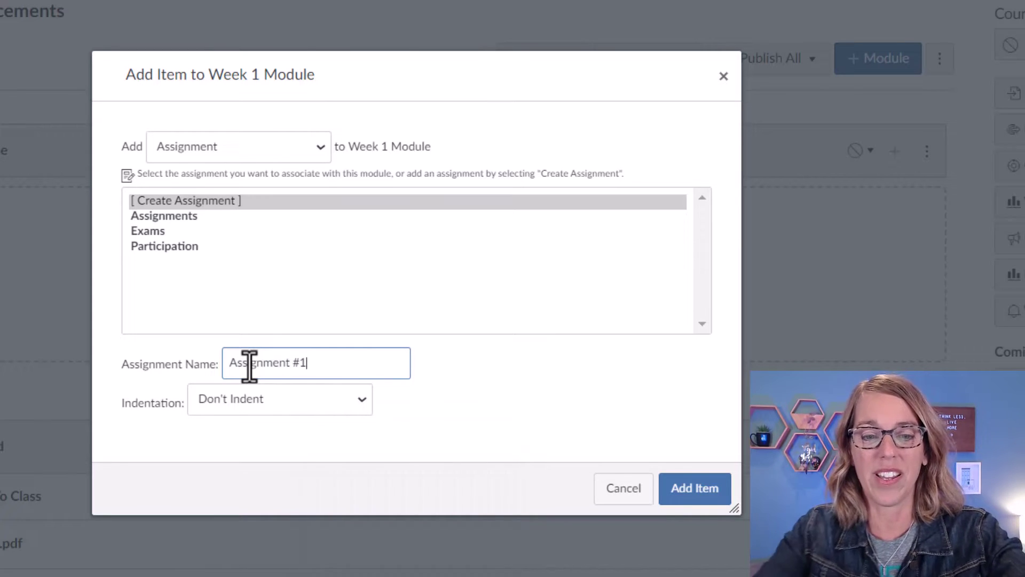
click(700, 492)
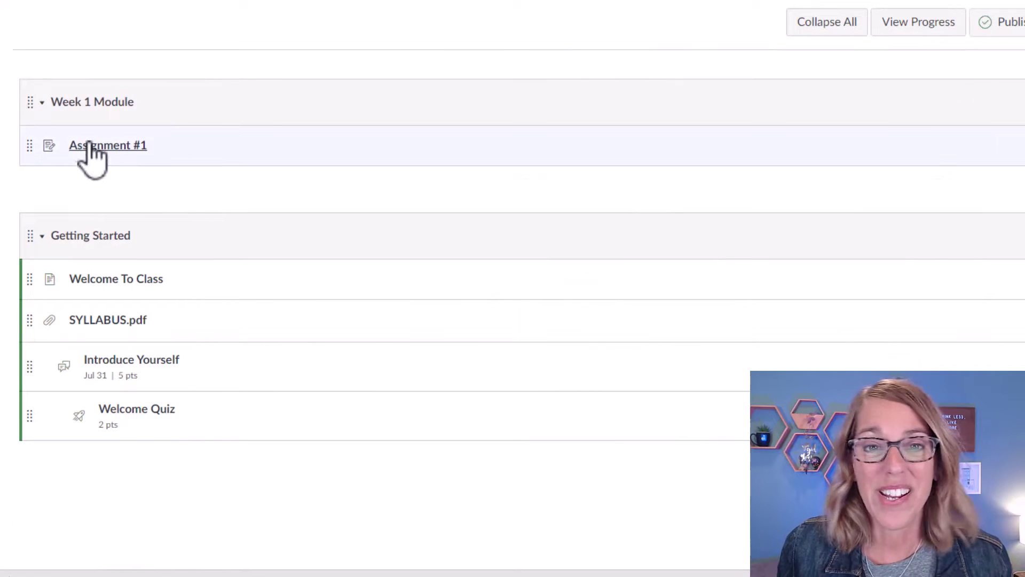
- Edit Assignment #1 and type 'Instruction...' as its description
click(128, 149)
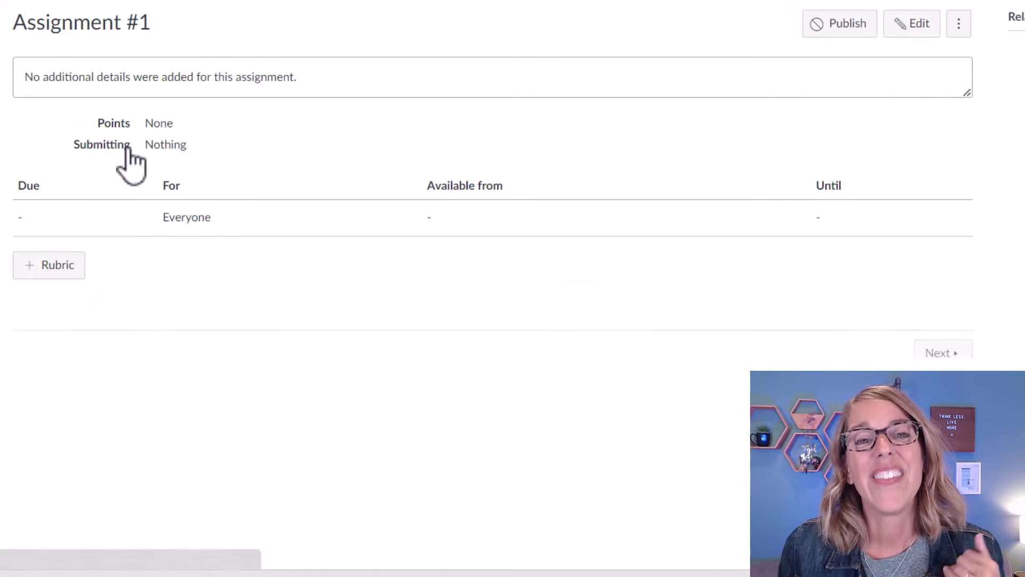
click(923, 37)
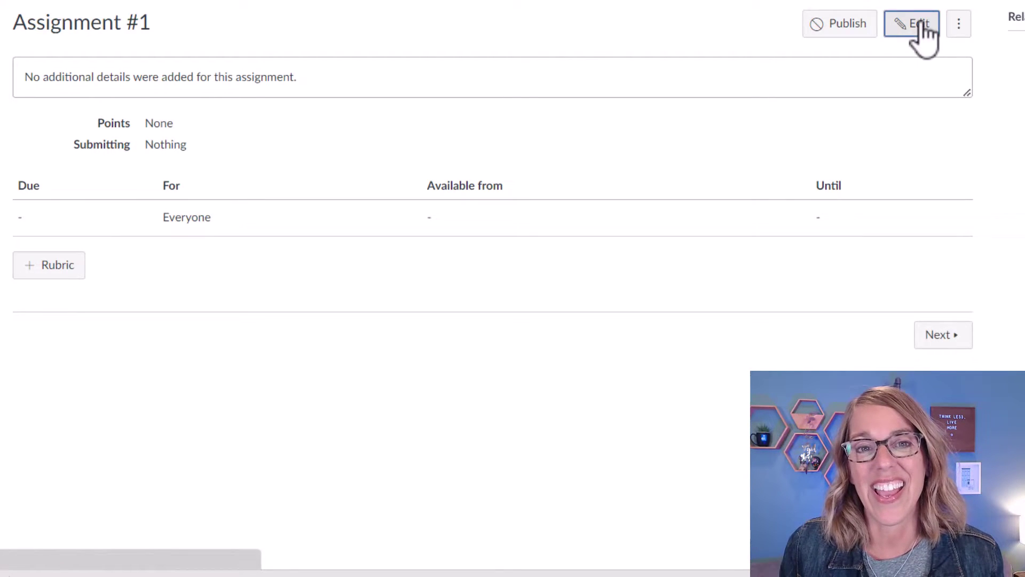
click(81, 205)
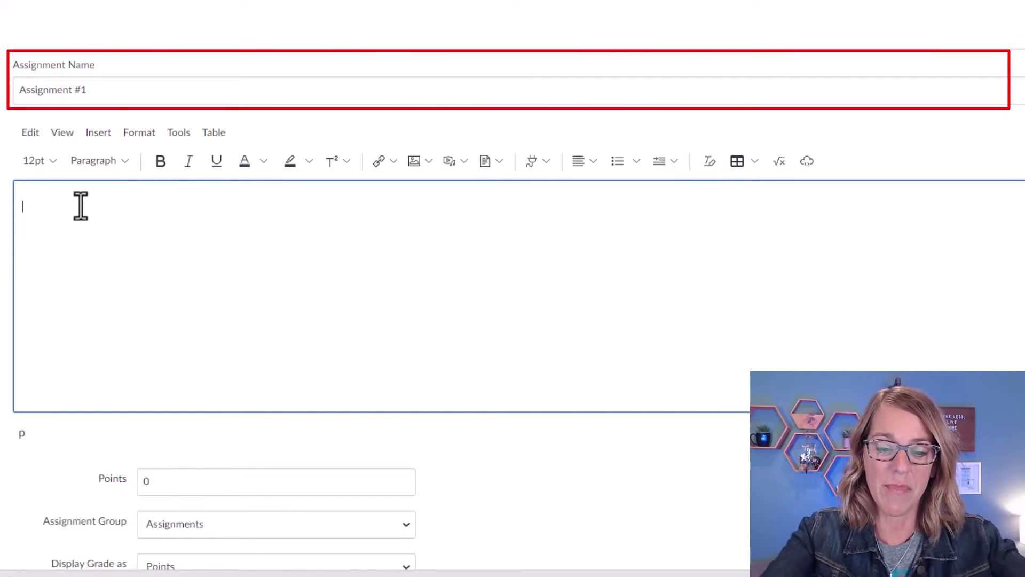
text(Instru)
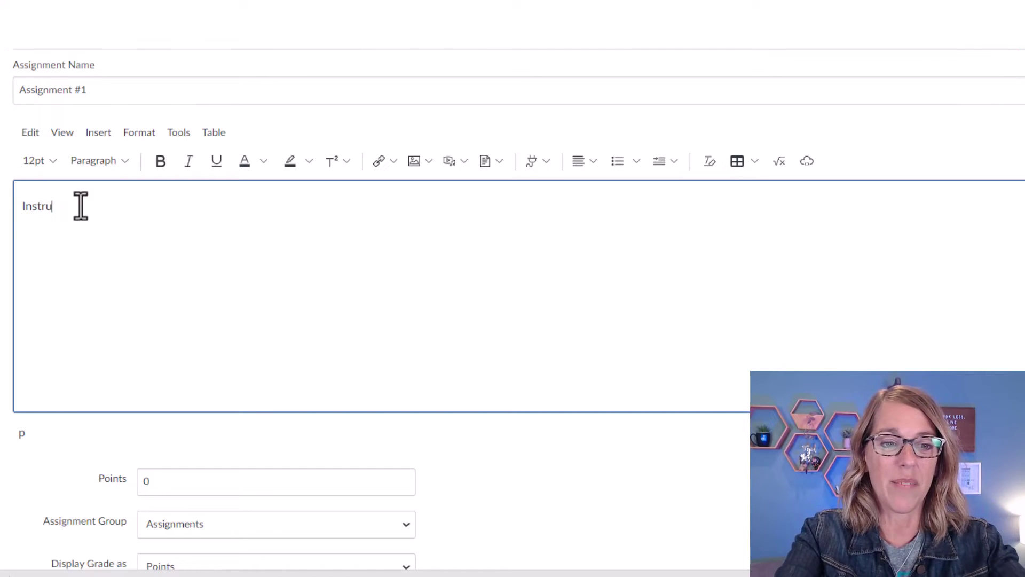
text(ction...)
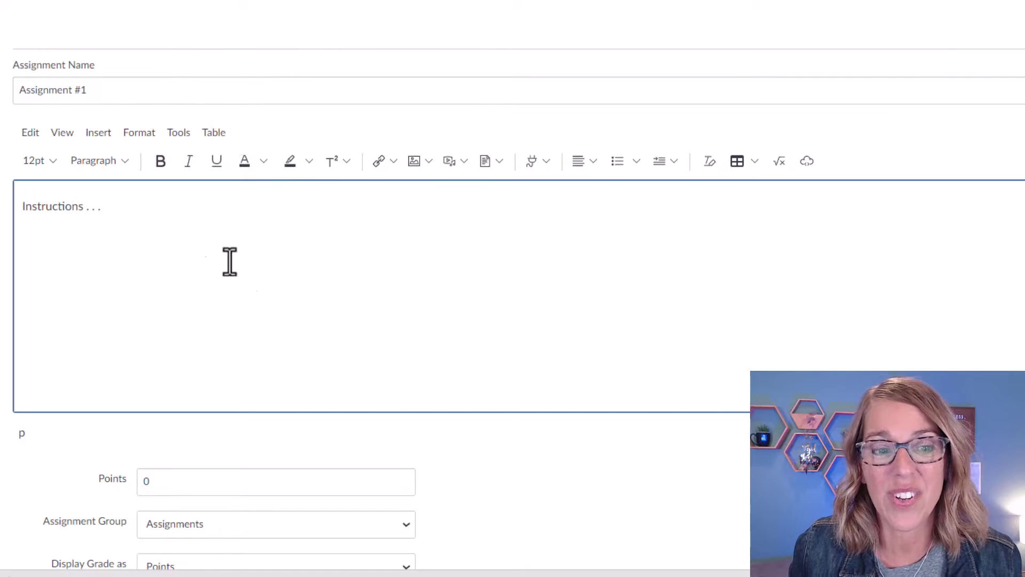
- Set Assignment #1 to 10 points, keeping the Assignments group and Points grade display
scroll(384, 377, down, 2)
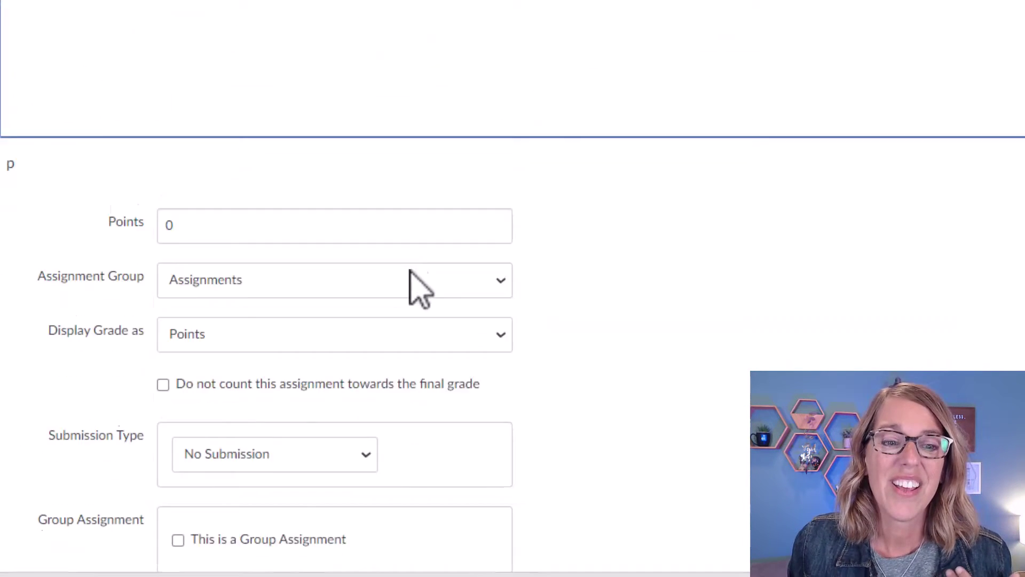
click(212, 73)
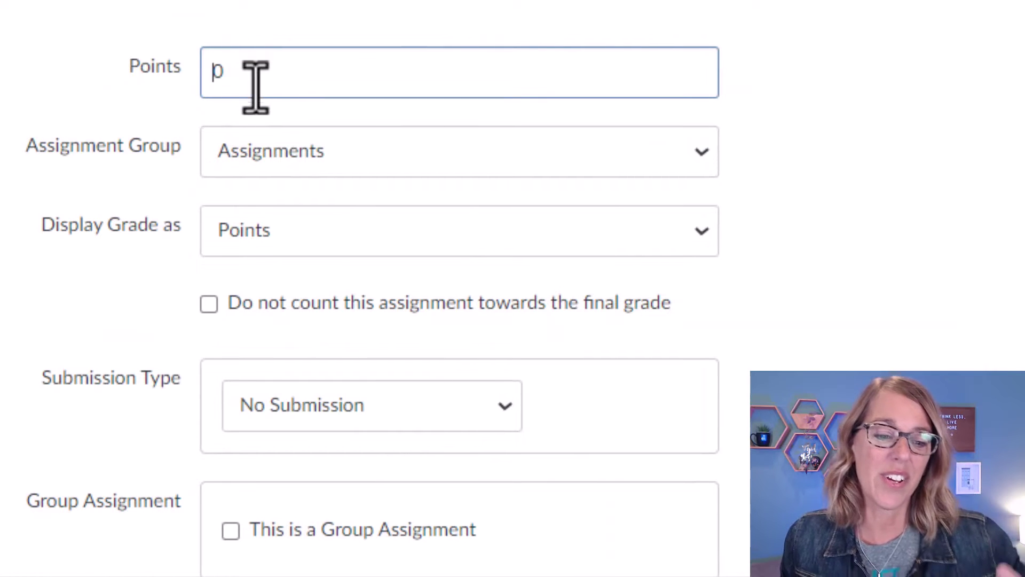
text(1)
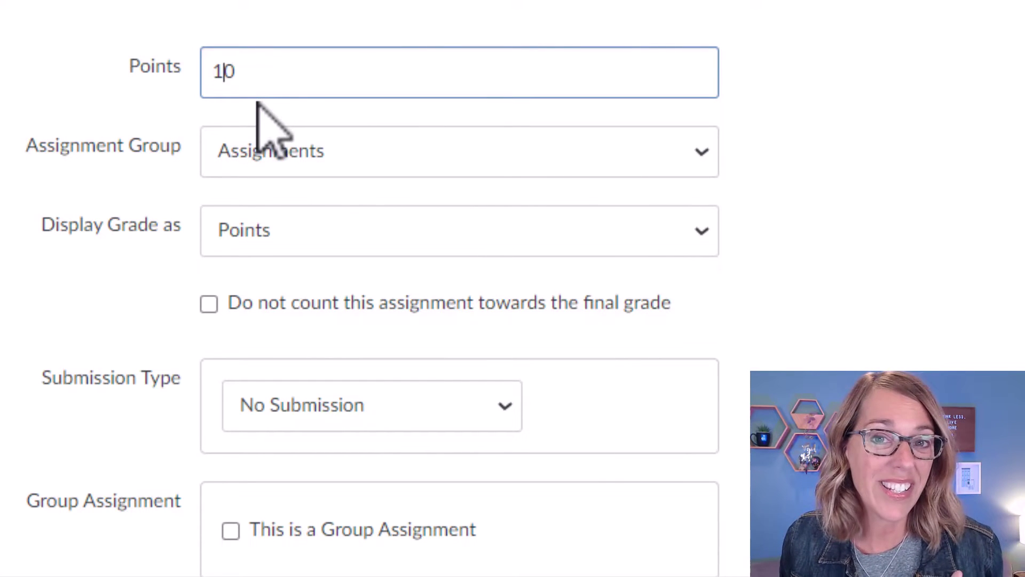
click(704, 156)
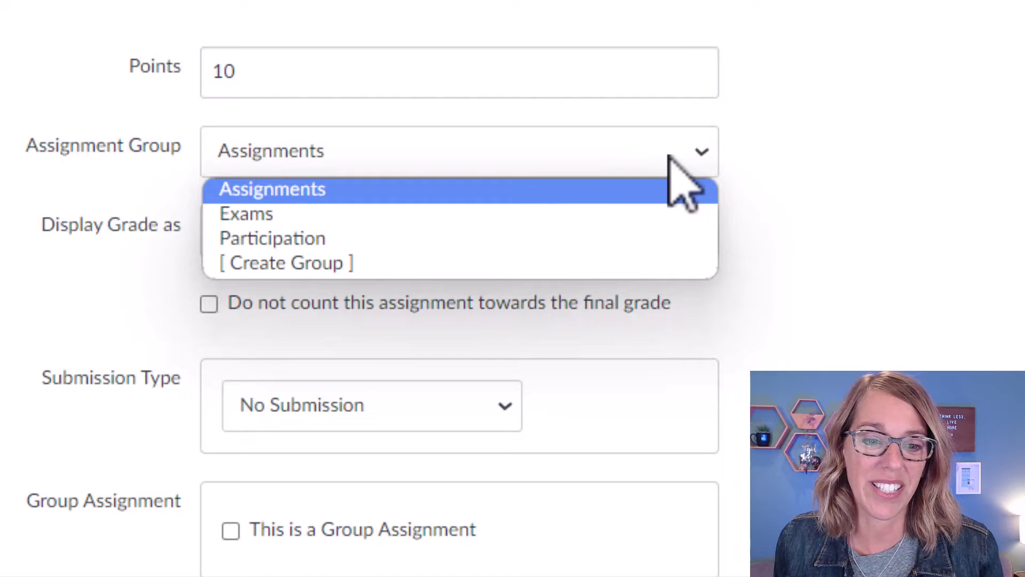
click(324, 191)
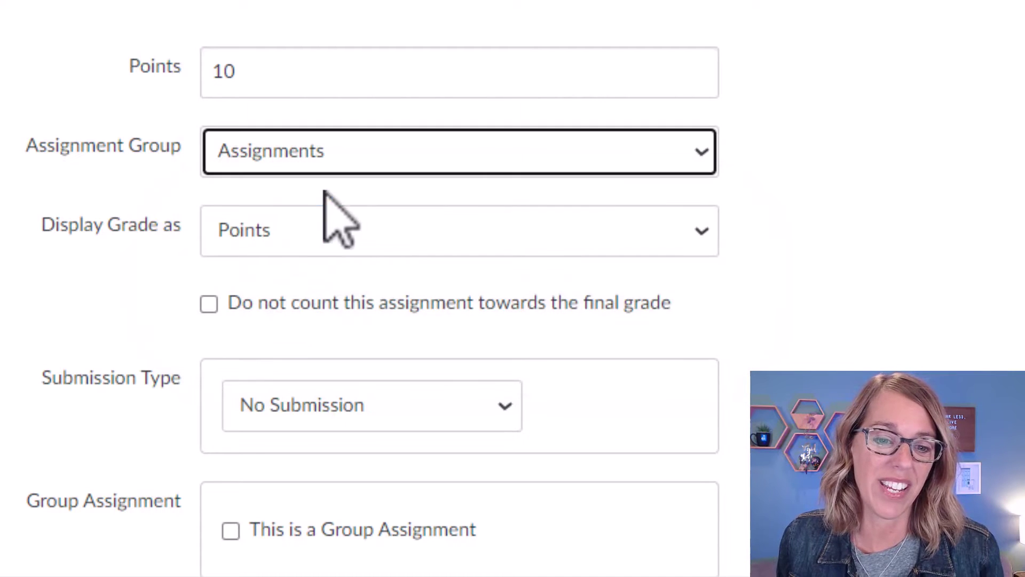
click(699, 231)
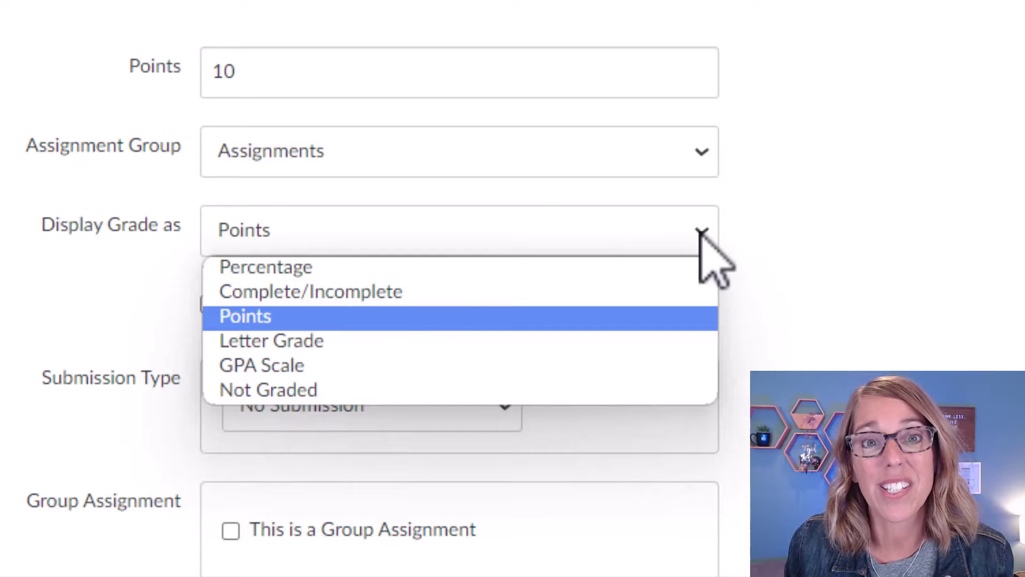
click(701, 231)
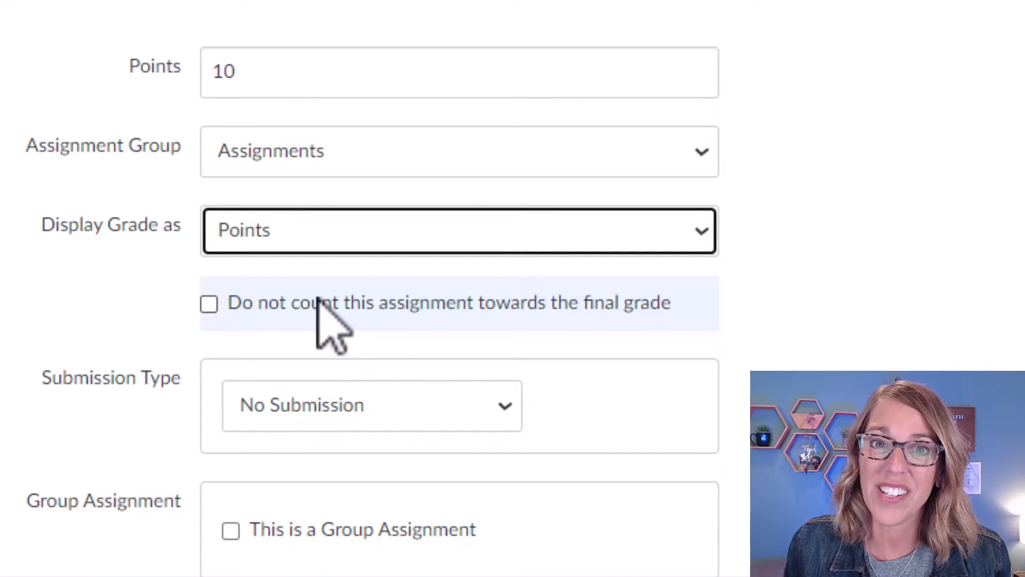
click(283, 409)
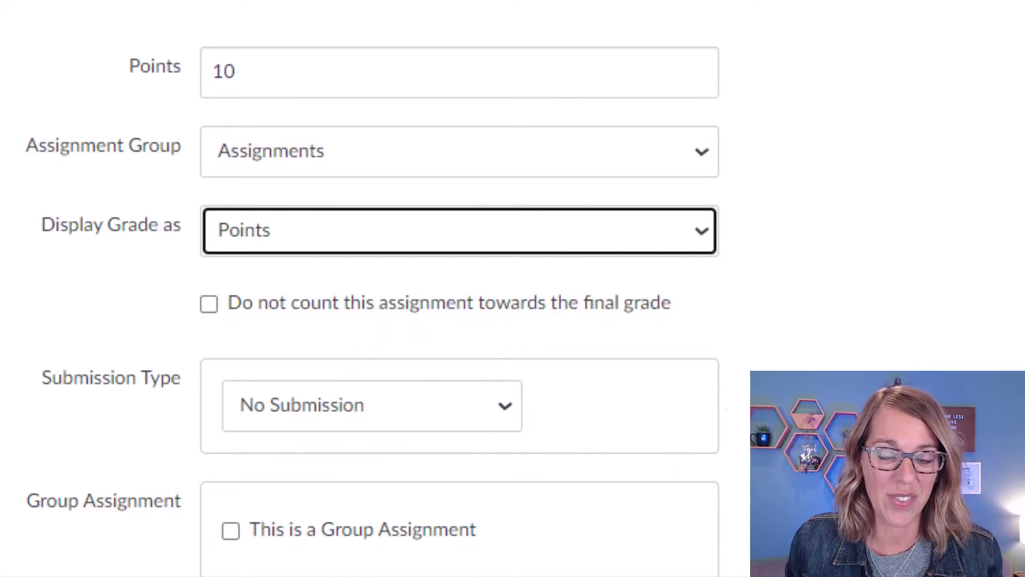
- Make the submission type Online, allowing Text Entry and Website URL entries
scroll(877, 344, down, 5)
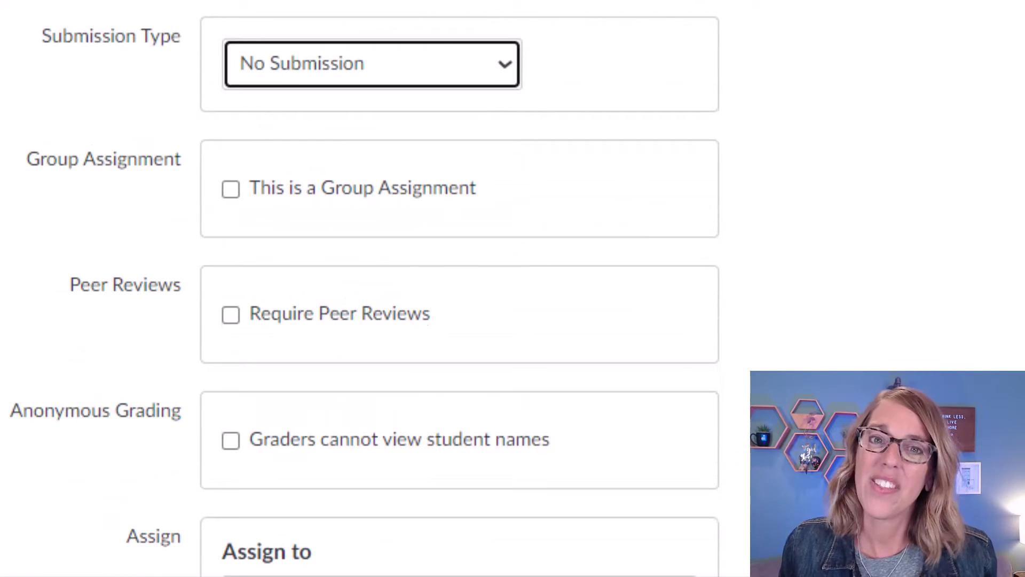
click(500, 76)
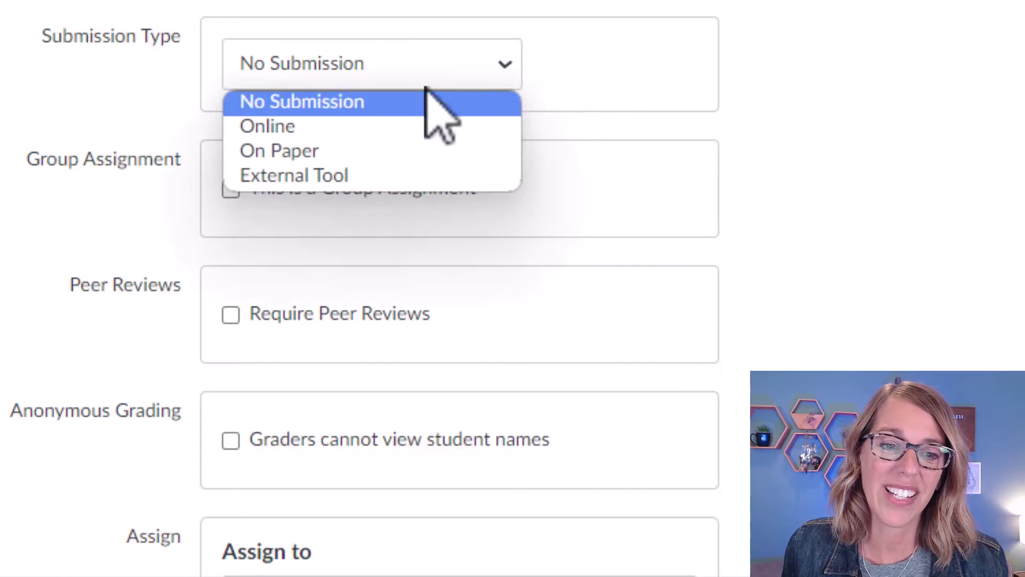
click(320, 128)
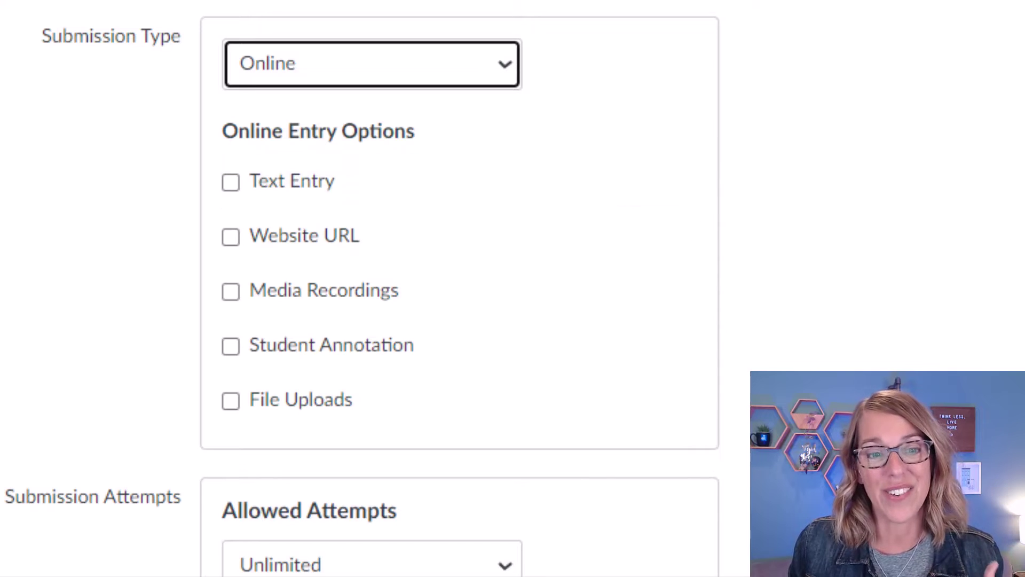
click(230, 182)
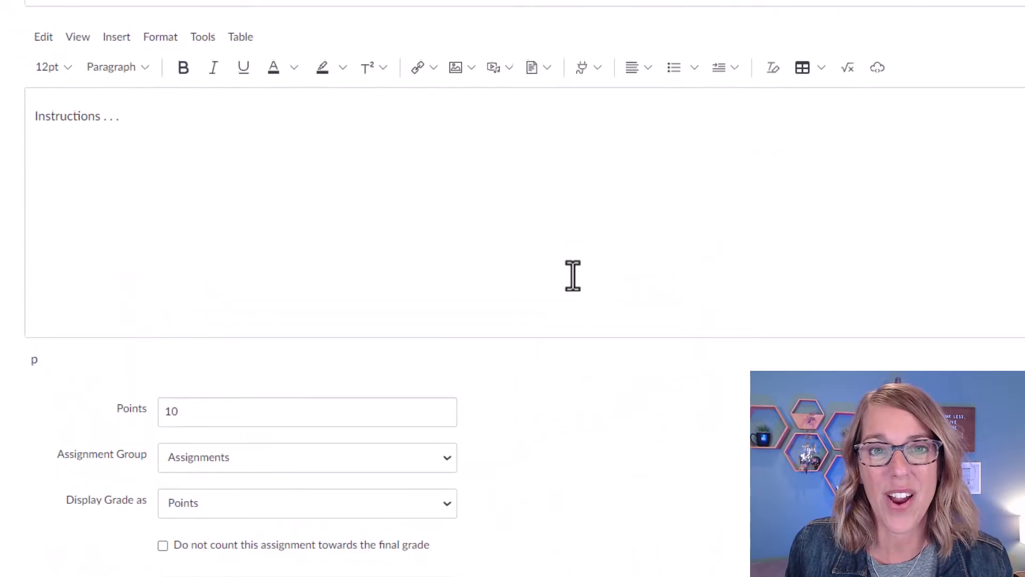
scroll(572, 277, down, 5)
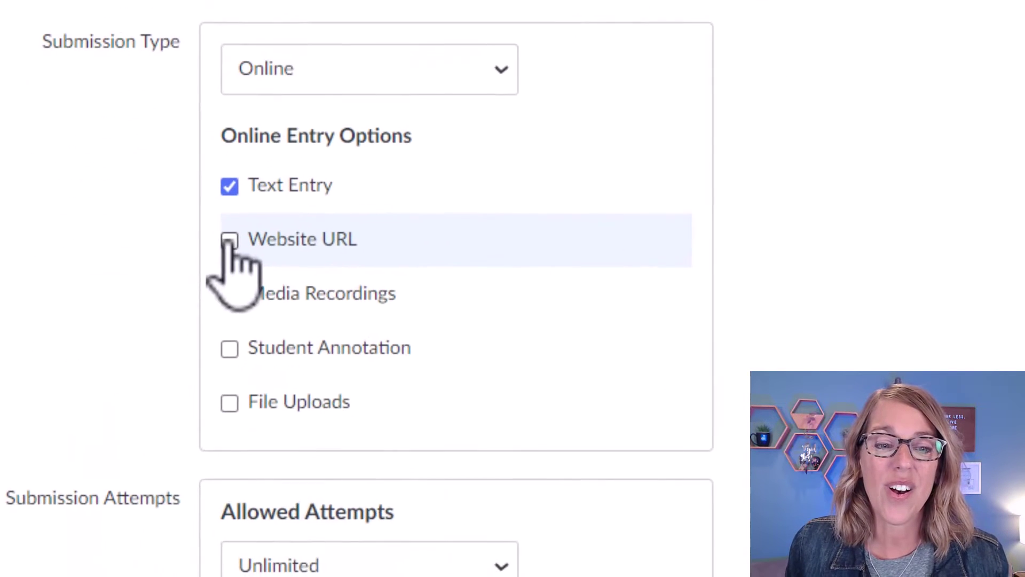
click(193, 360)
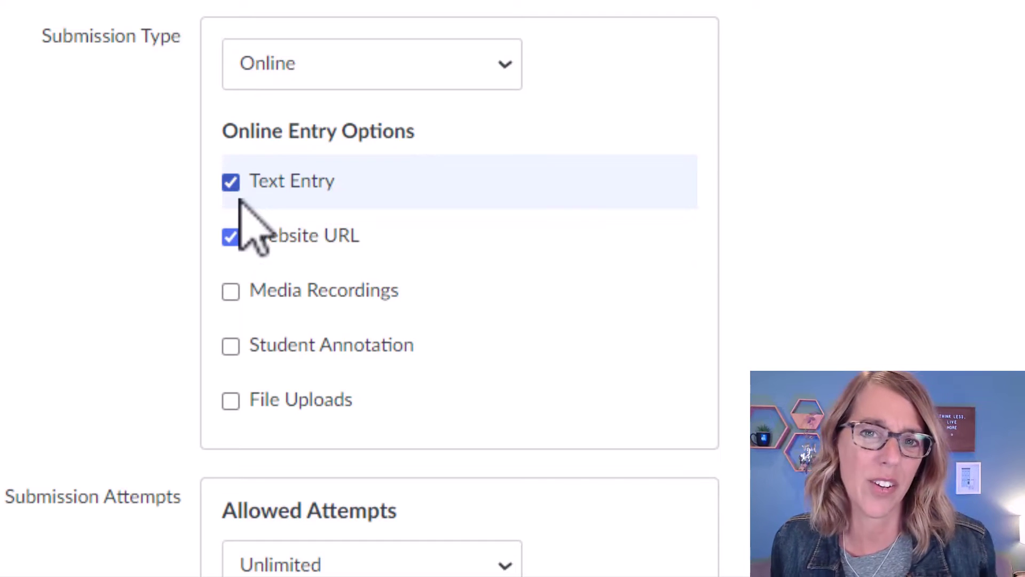
scroll(227, 194, down, 9)
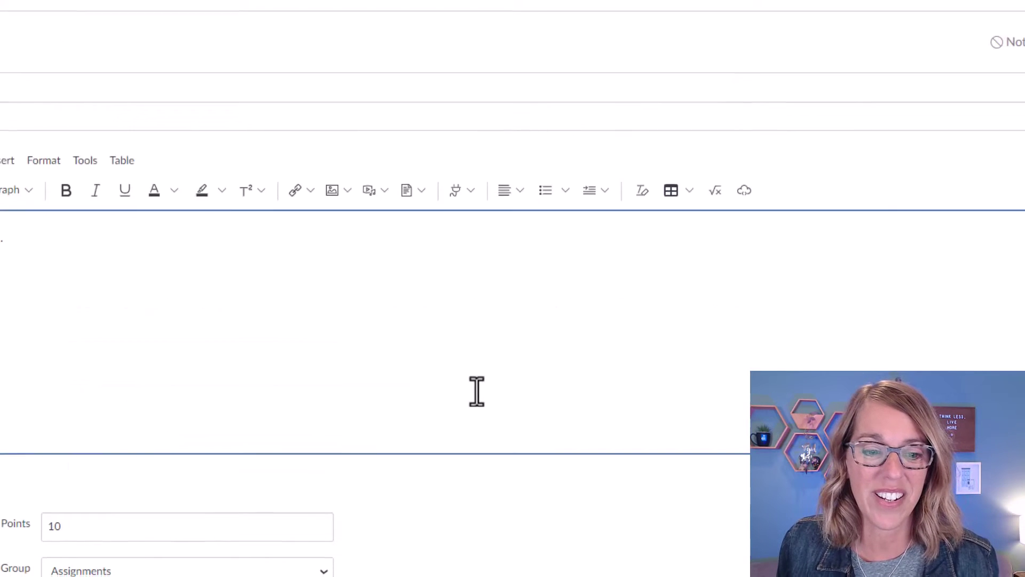
- Scroll down through Assignment #1's edit form
scroll(476, 394, down, 3)
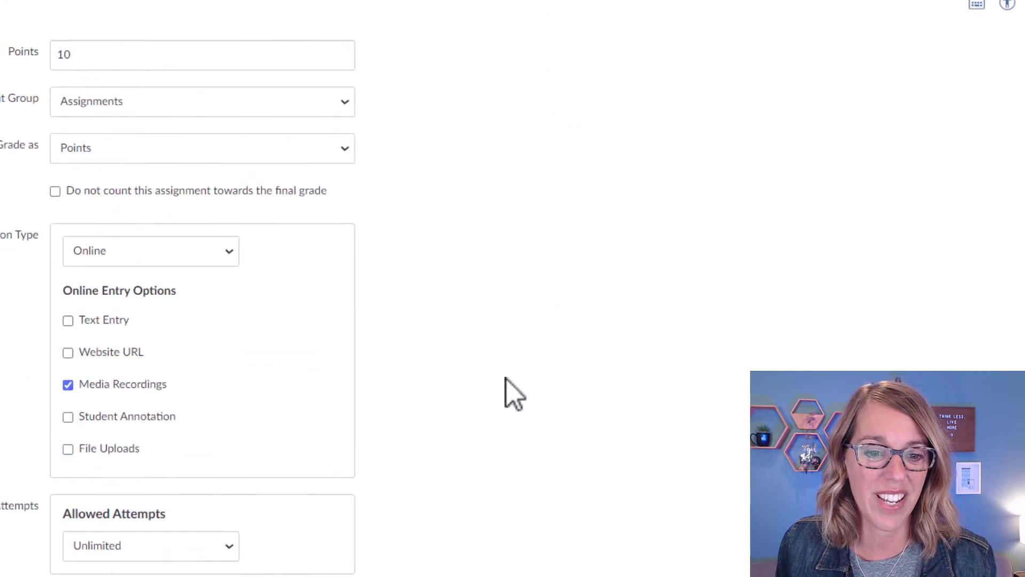
- Enable Student Annotation and add the note 'I can meet you in your office' beside How To Reach Me
click(68, 417)
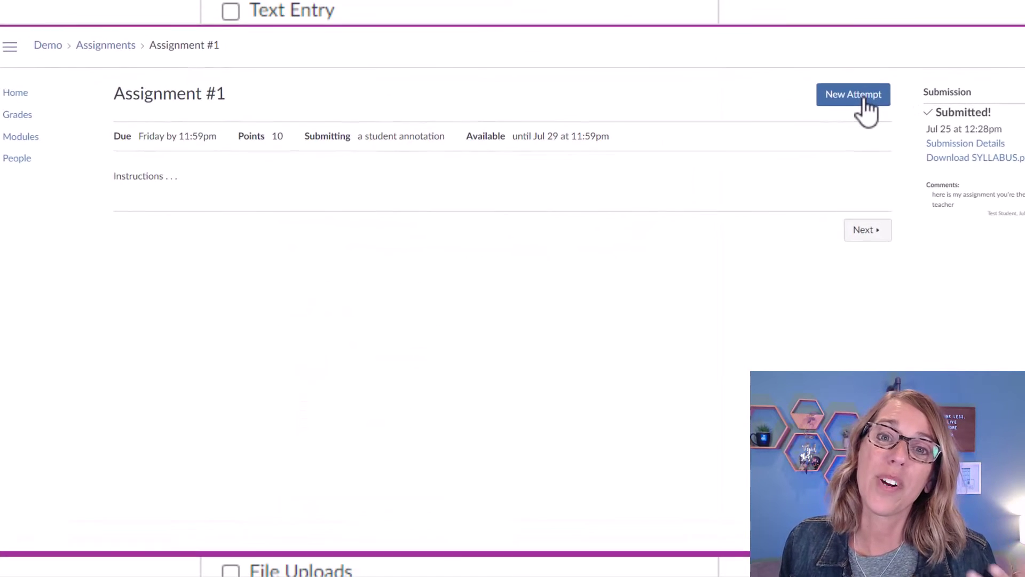
click(860, 99)
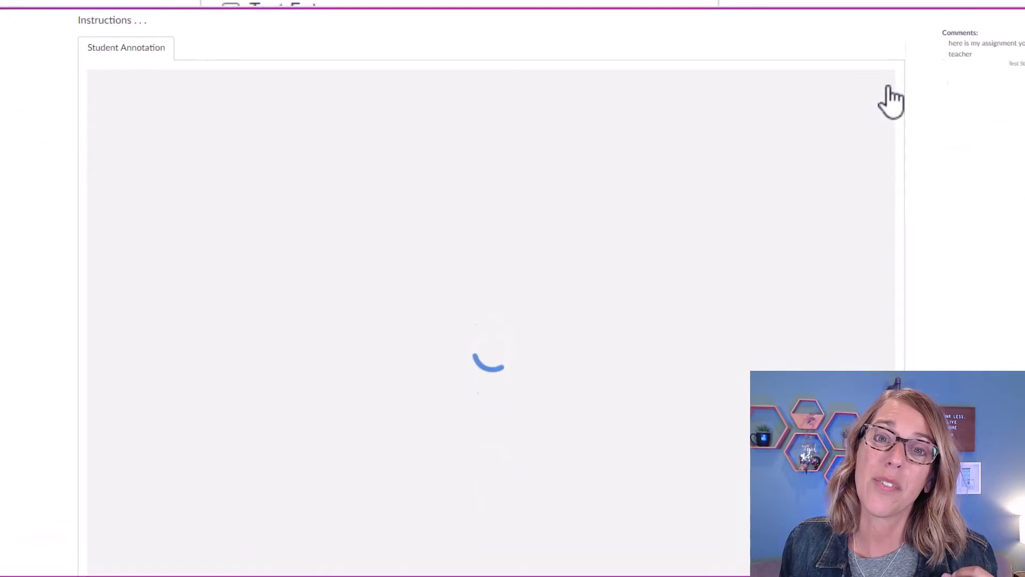
click(775, 84)
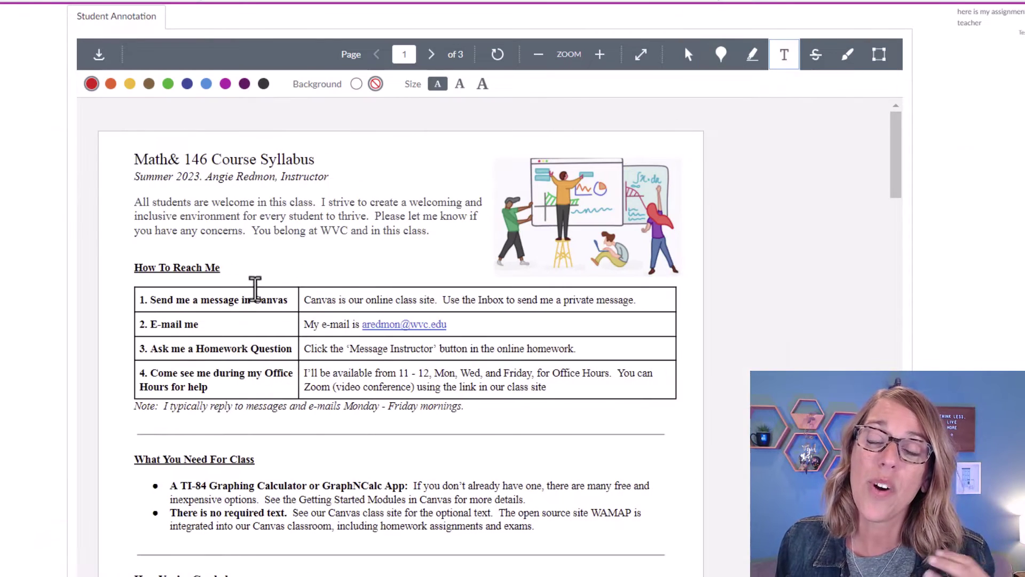
click(243, 263)
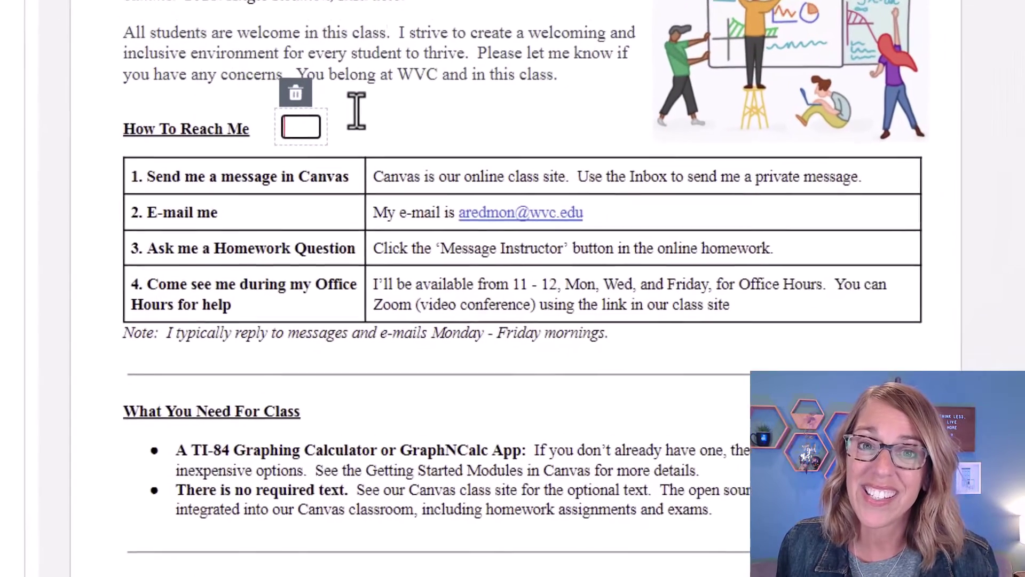
text(I can mee)
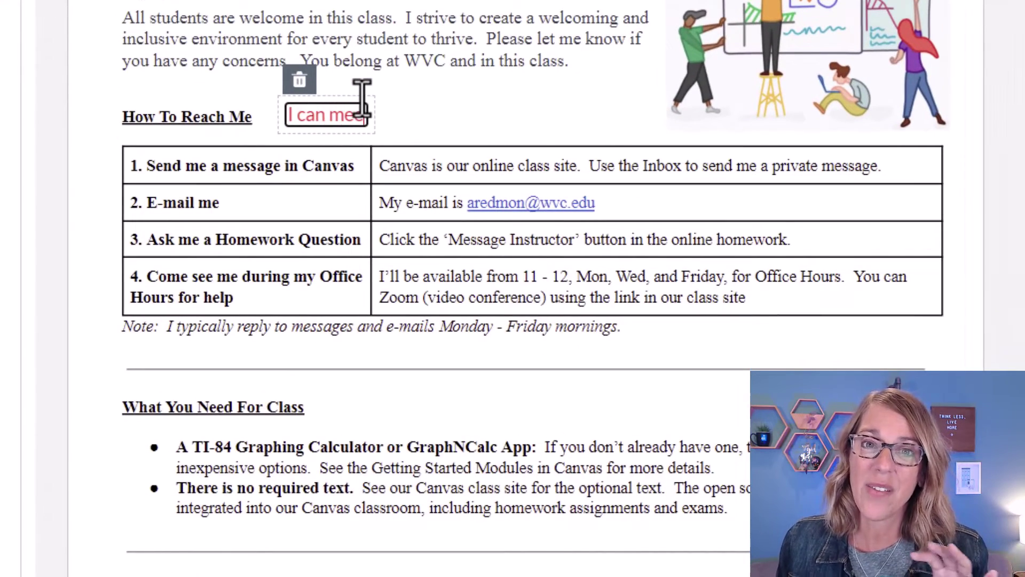
text(t you in your o)
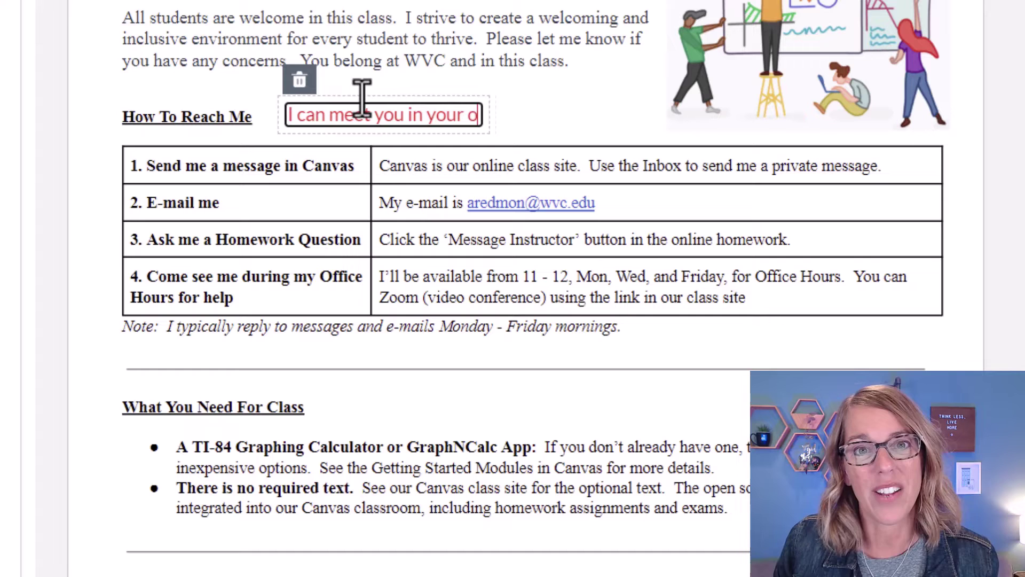
text(ffice)
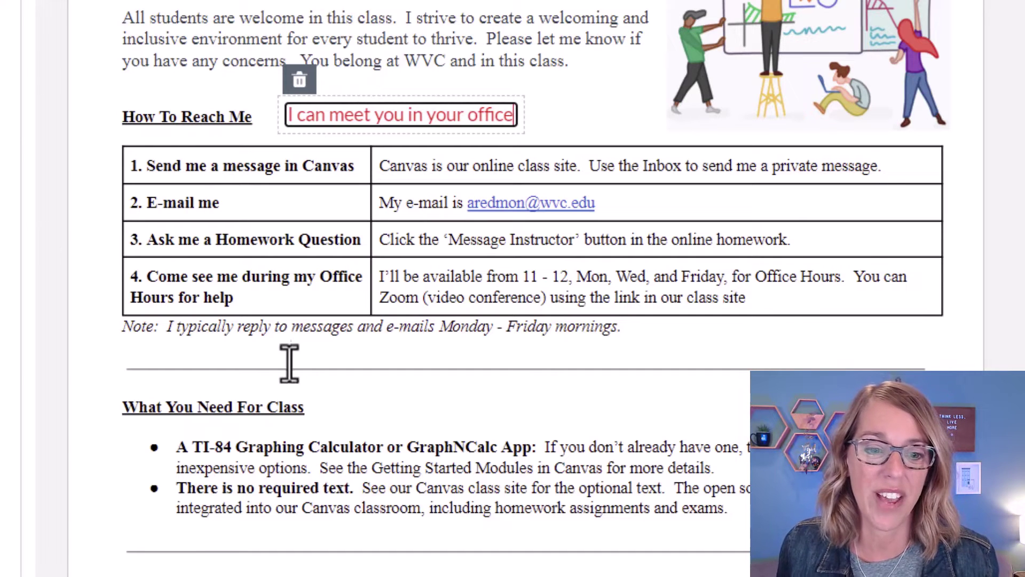
click(289, 364)
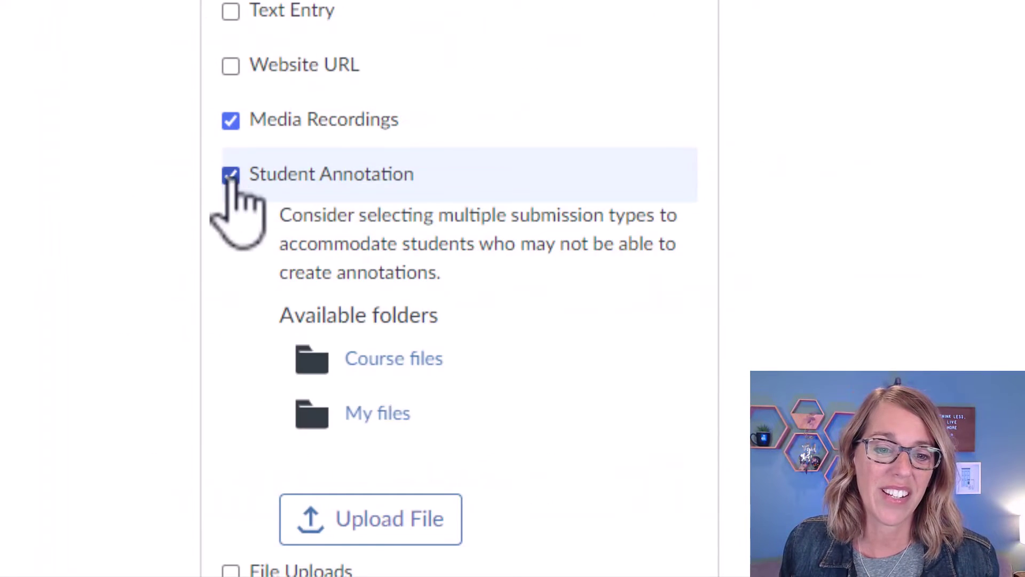
- Turn off Student Annotation and allow File Uploads restricted to pdf files
click(231, 176)
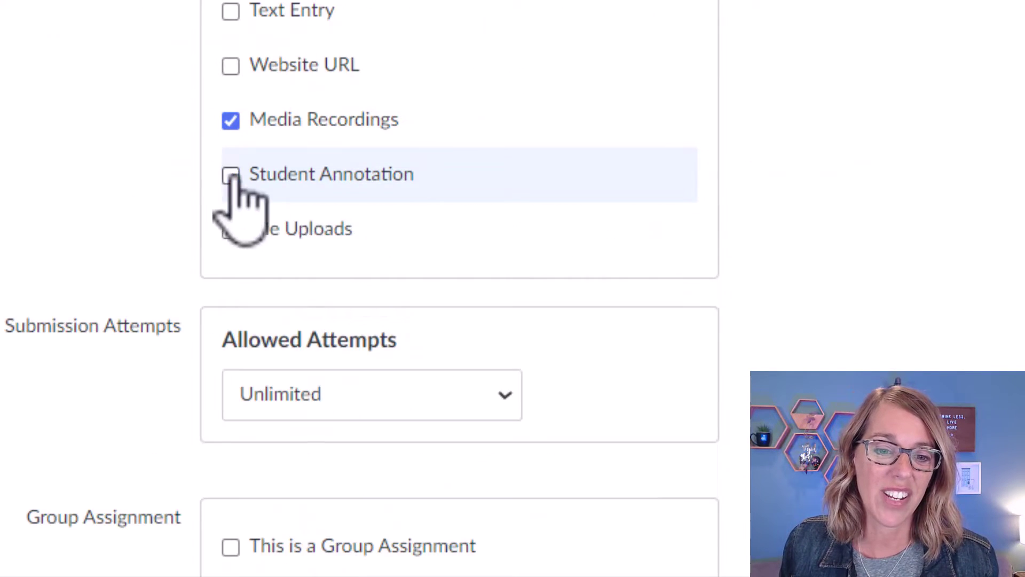
click(231, 229)
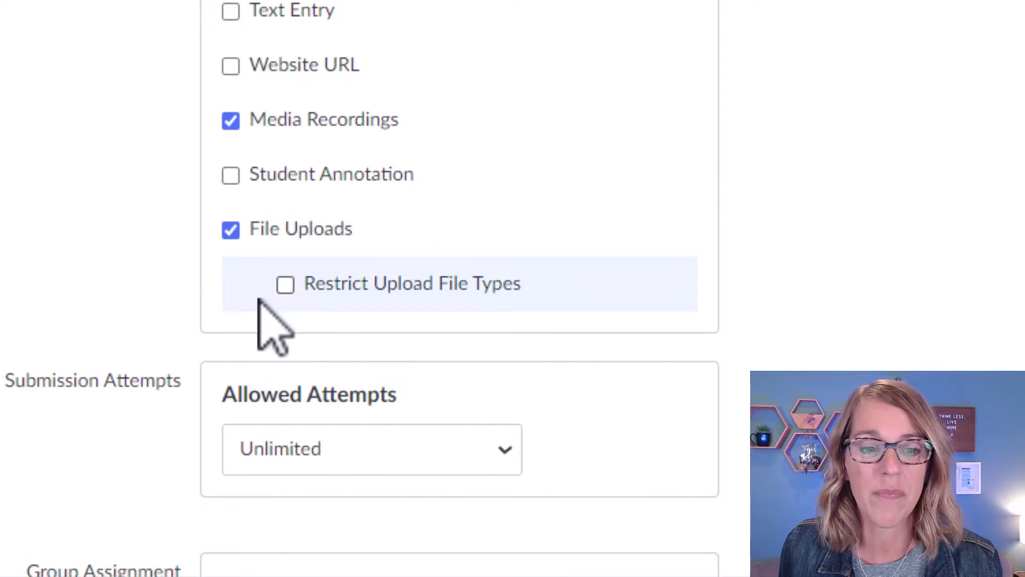
click(285, 285)
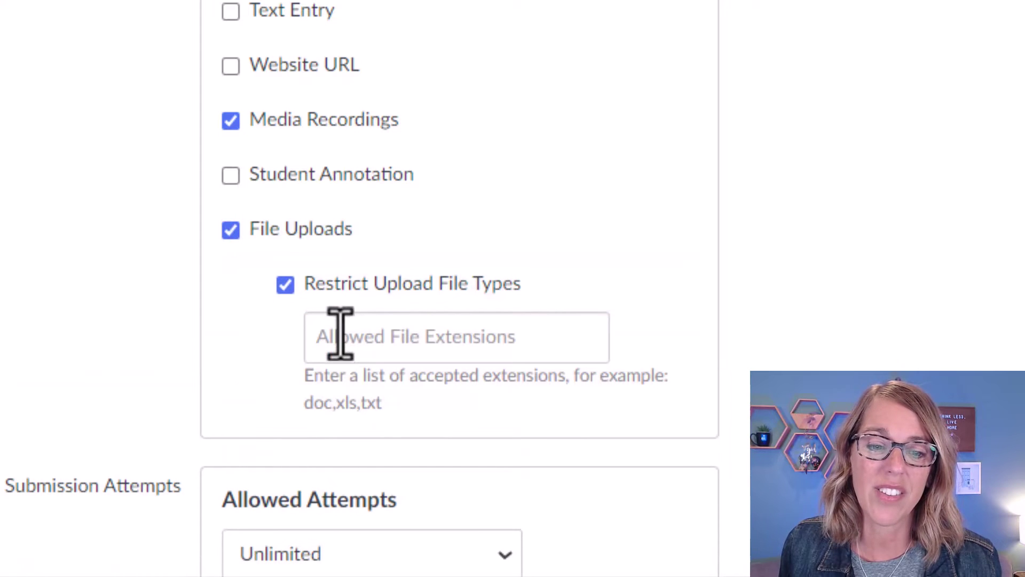
click(374, 316)
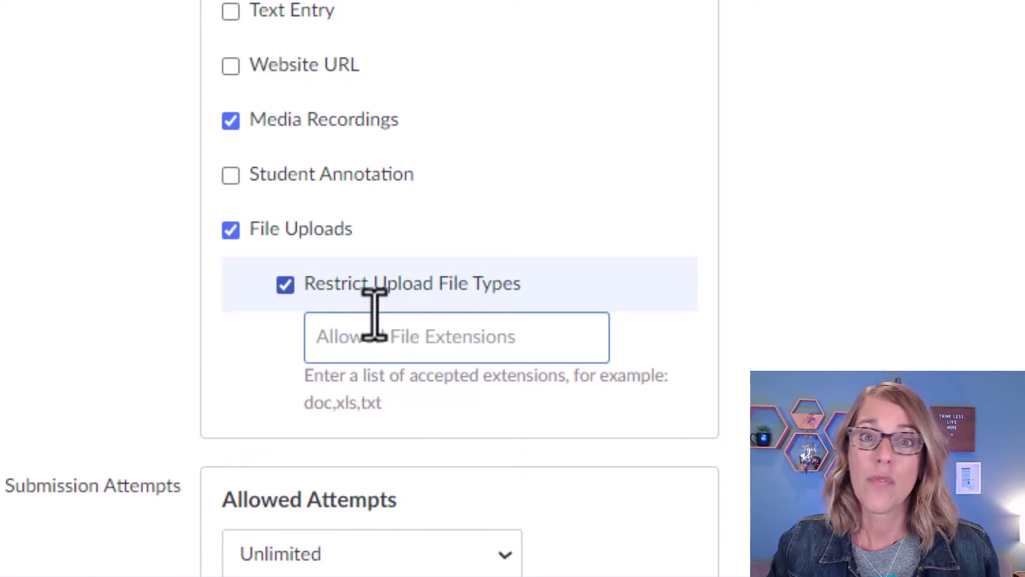
text(pdf)
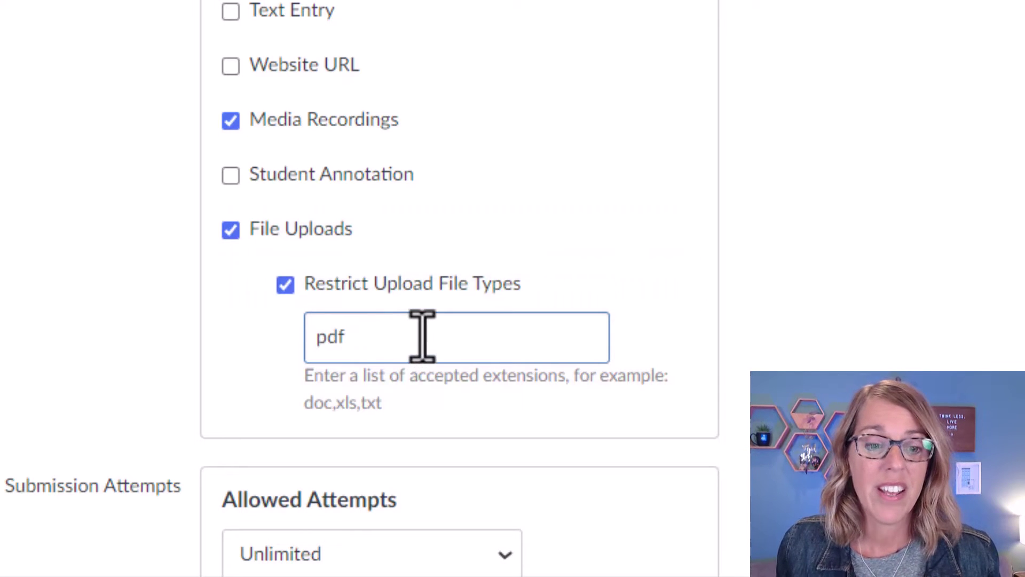
- Enable Text Entry, Website URL and Student Annotation, and turn File Uploads off
click(230, 12)
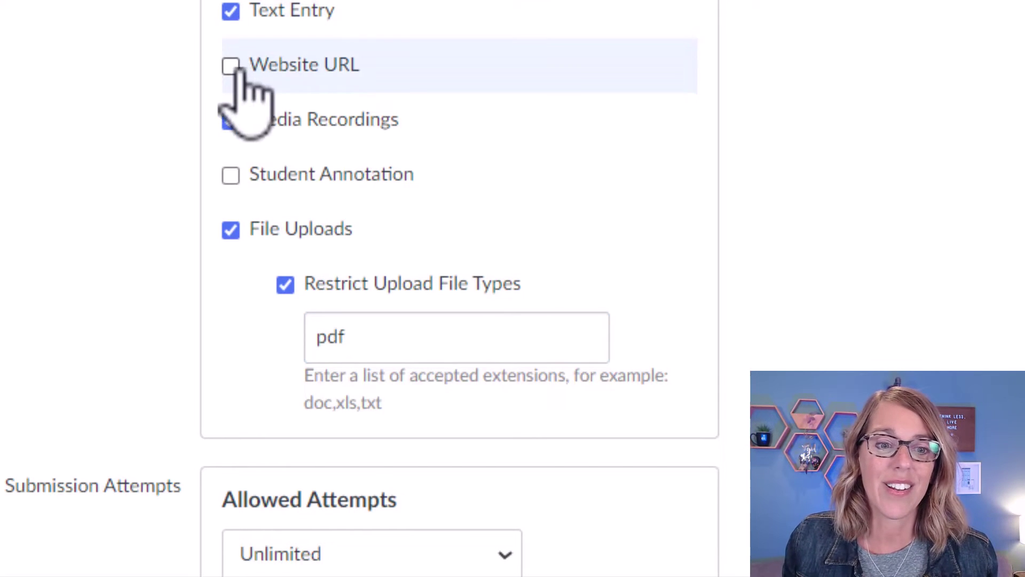
click(231, 65)
click(231, 174)
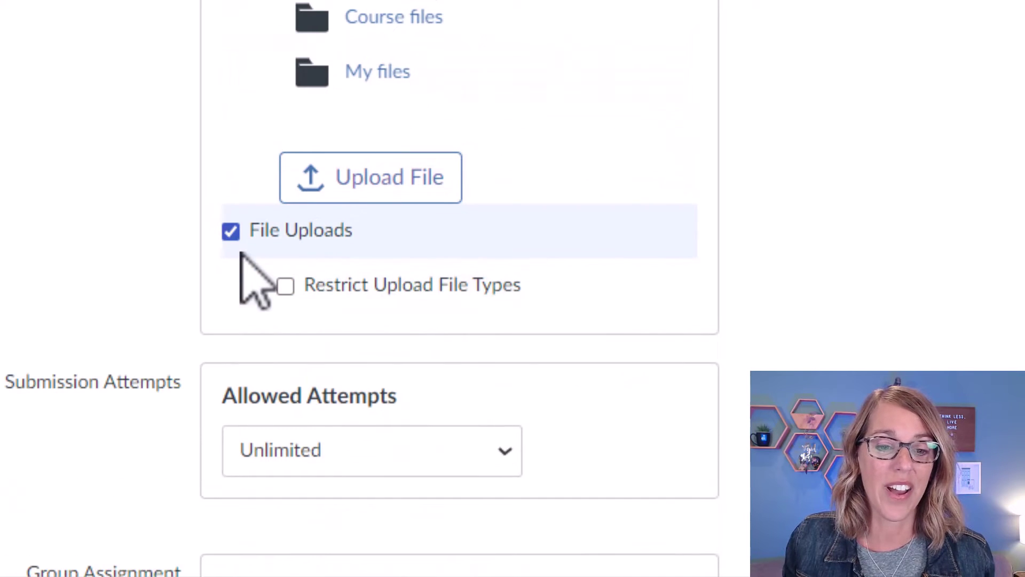
click(231, 231)
- Try the On Paper and External Tool submission types, then settle on No Submission
scroll(460, 288, down, 5)
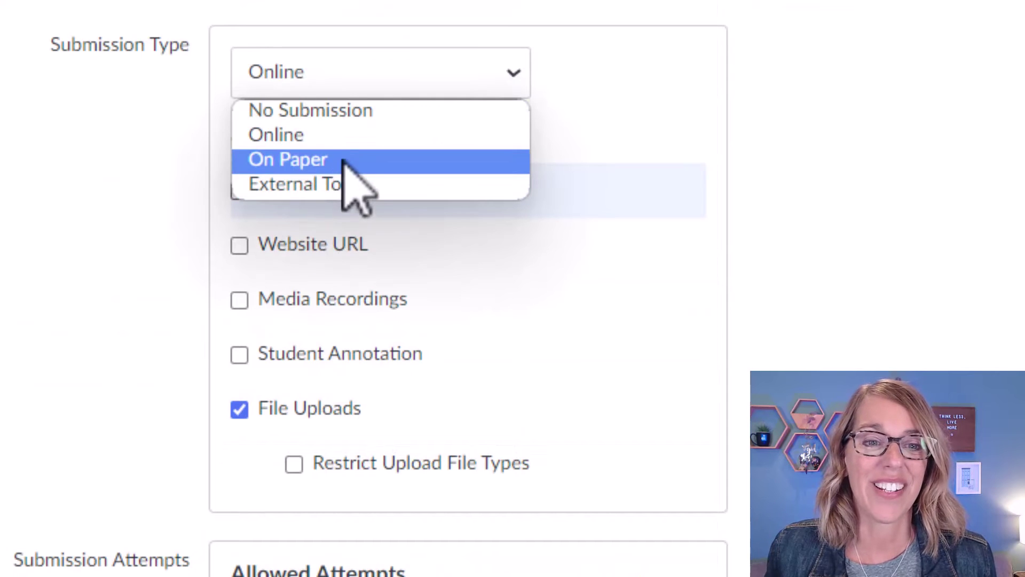
click(342, 161)
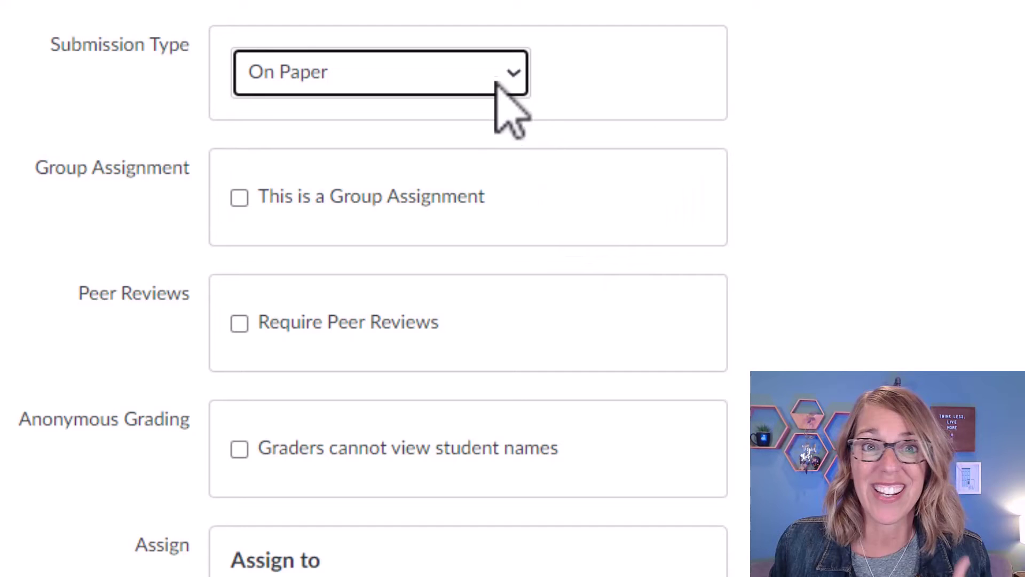
click(514, 75)
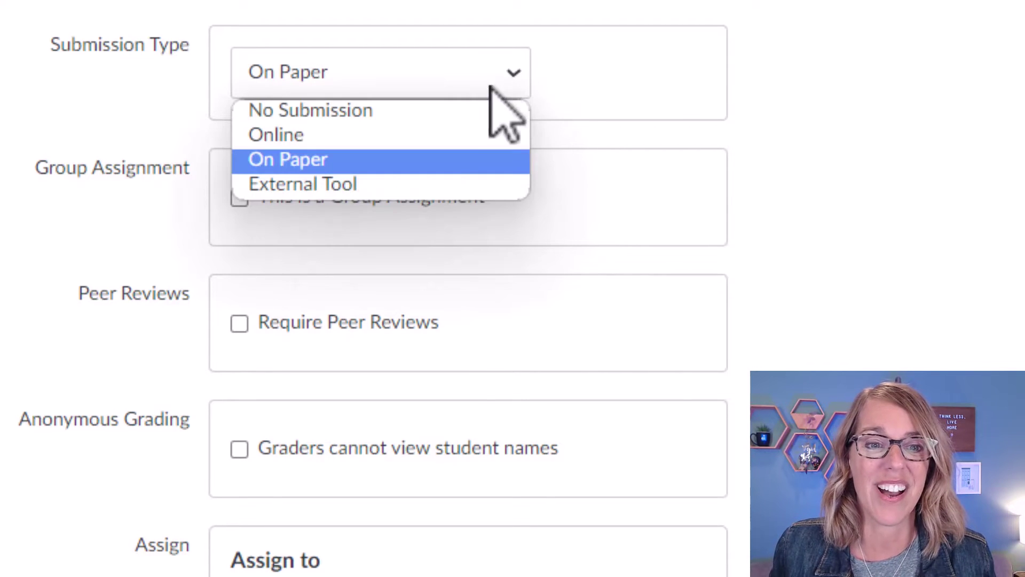
click(385, 186)
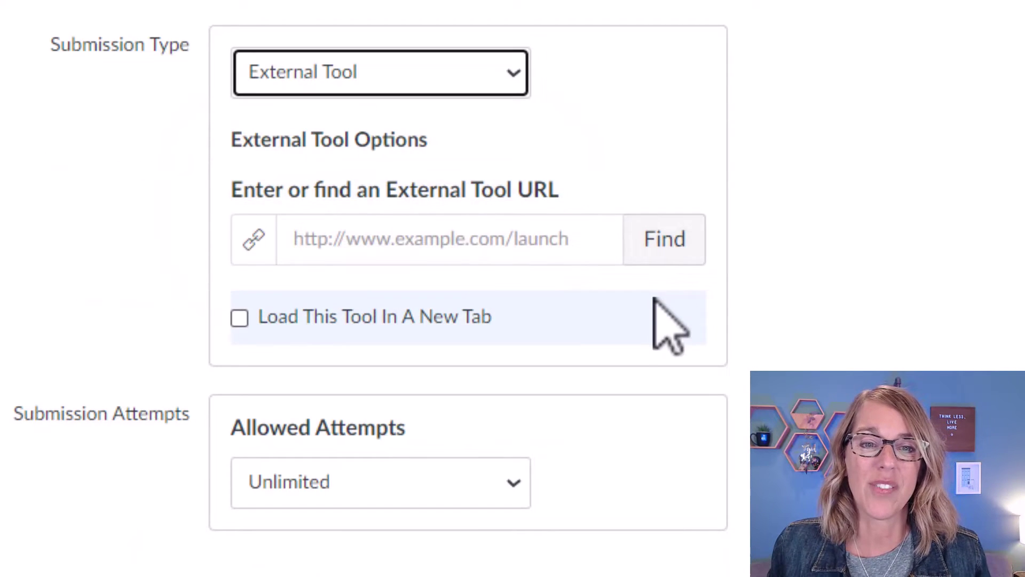
click(517, 76)
key(Escape)
click(421, 116)
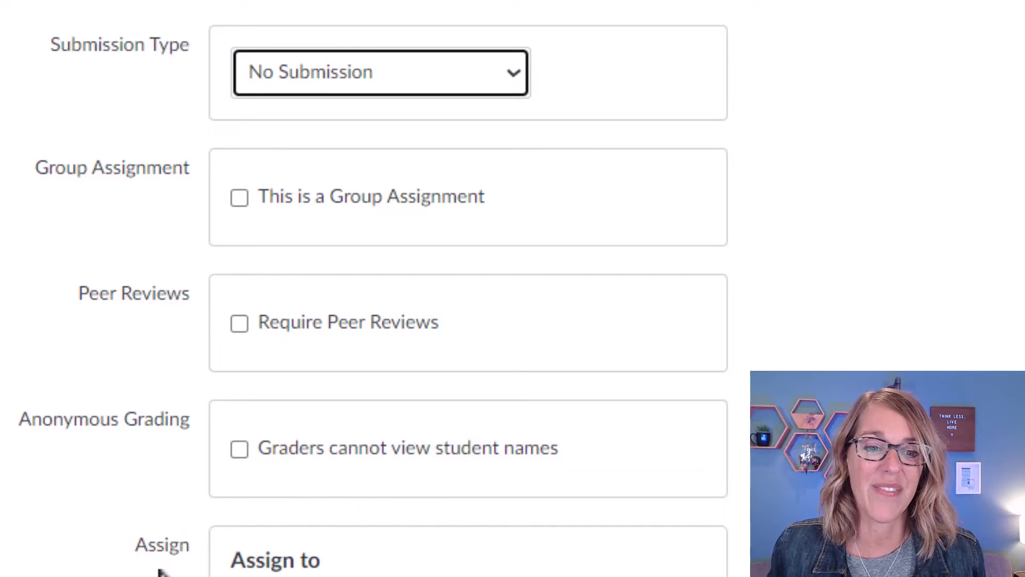
- Set the assignment's due date to Jul 28, 2023 at 11:59 PM
scroll(161, 561, down, 6)
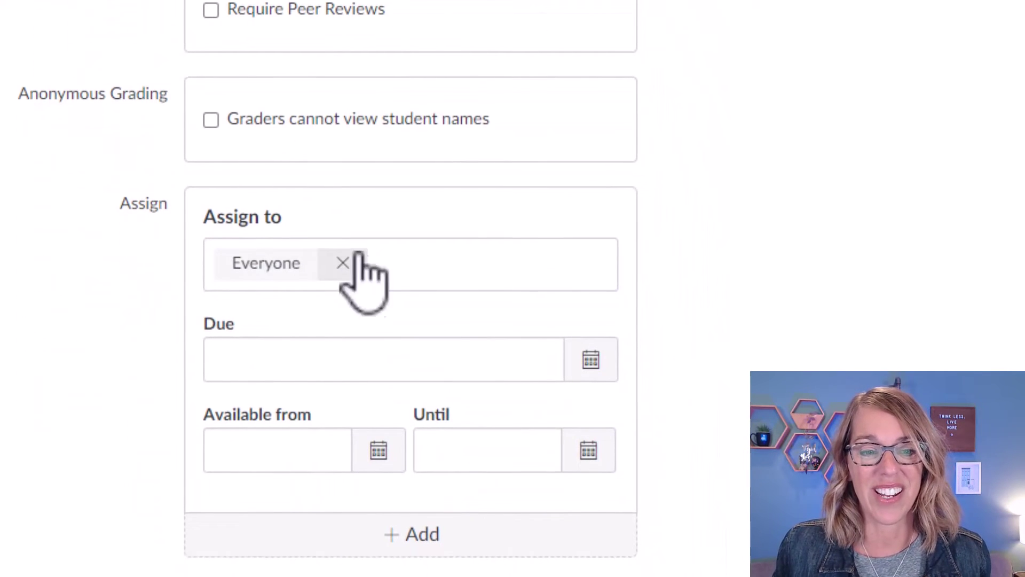
click(590, 361)
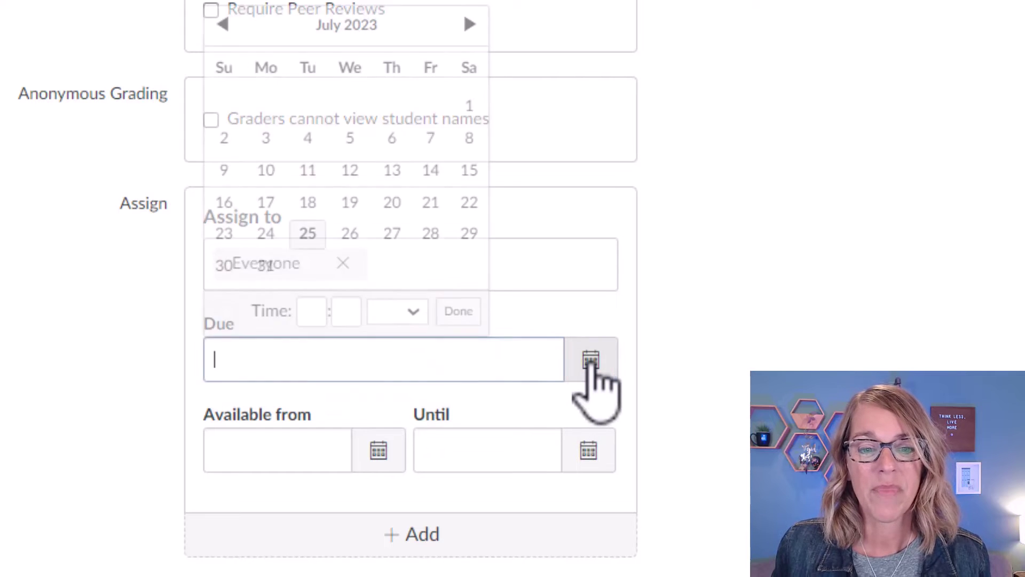
click(437, 237)
click(460, 311)
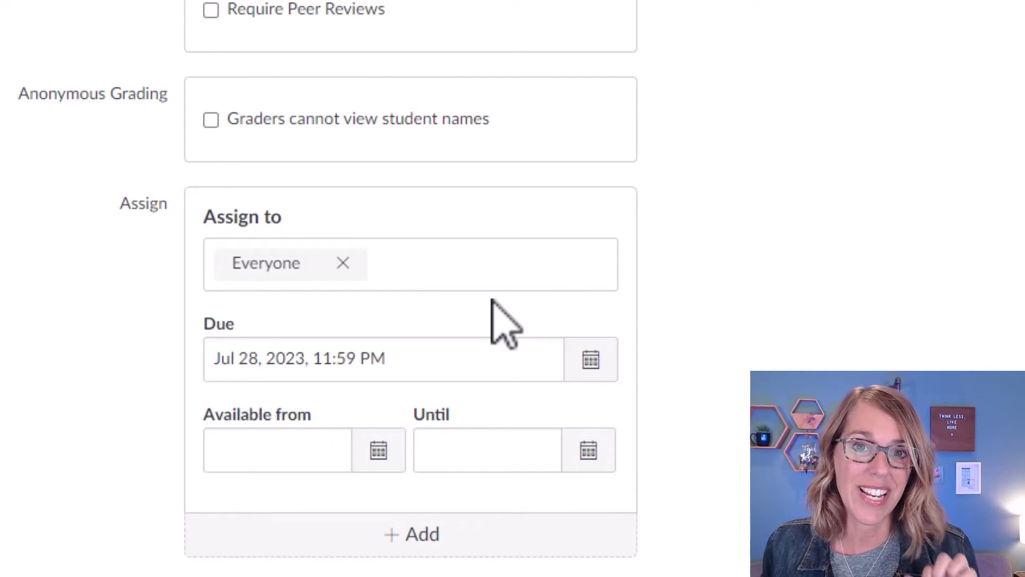
- Make it available from Jul 26 until Jul 29, then add a second assignee block
click(293, 456)
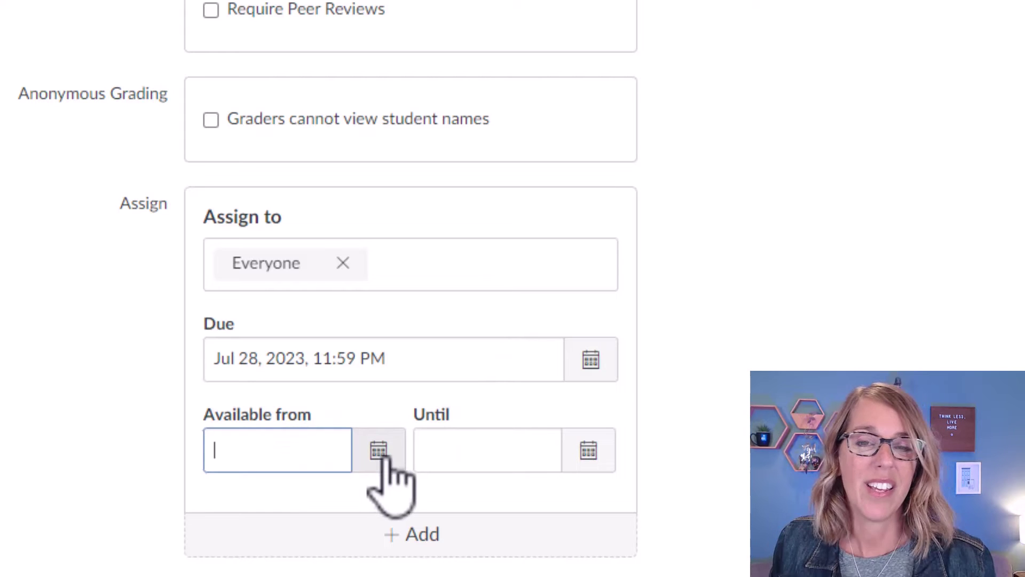
click(379, 452)
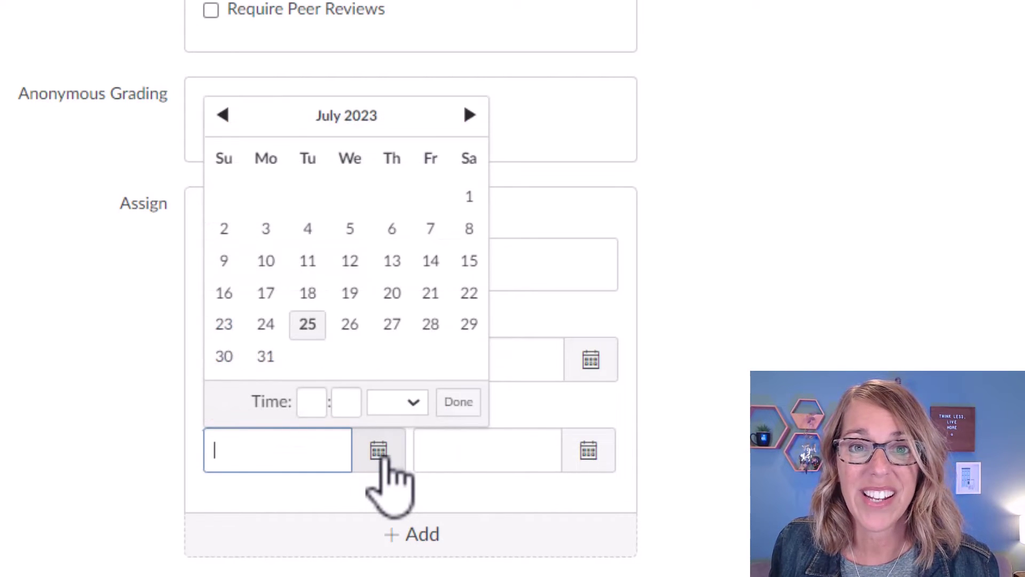
click(351, 329)
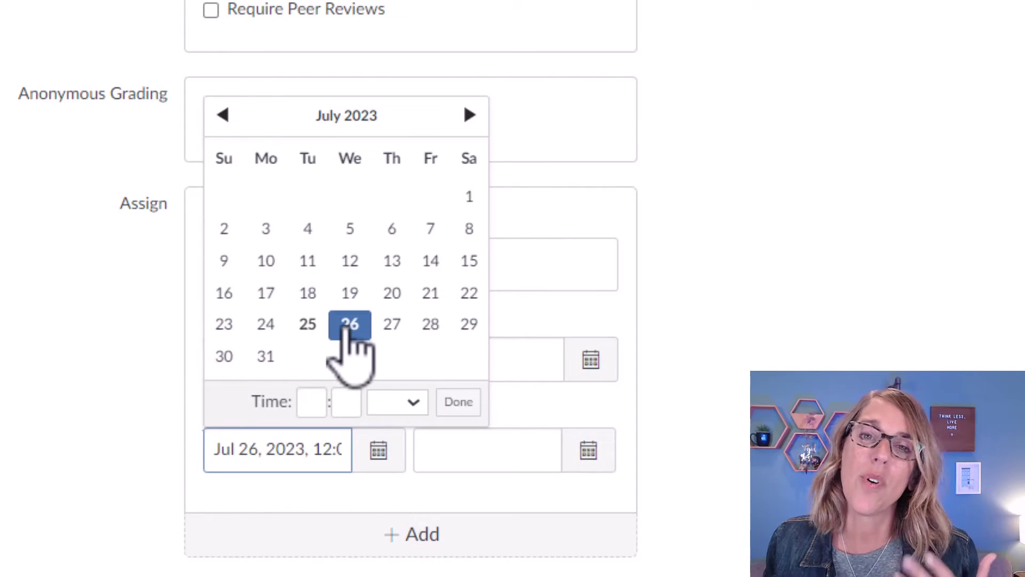
click(457, 401)
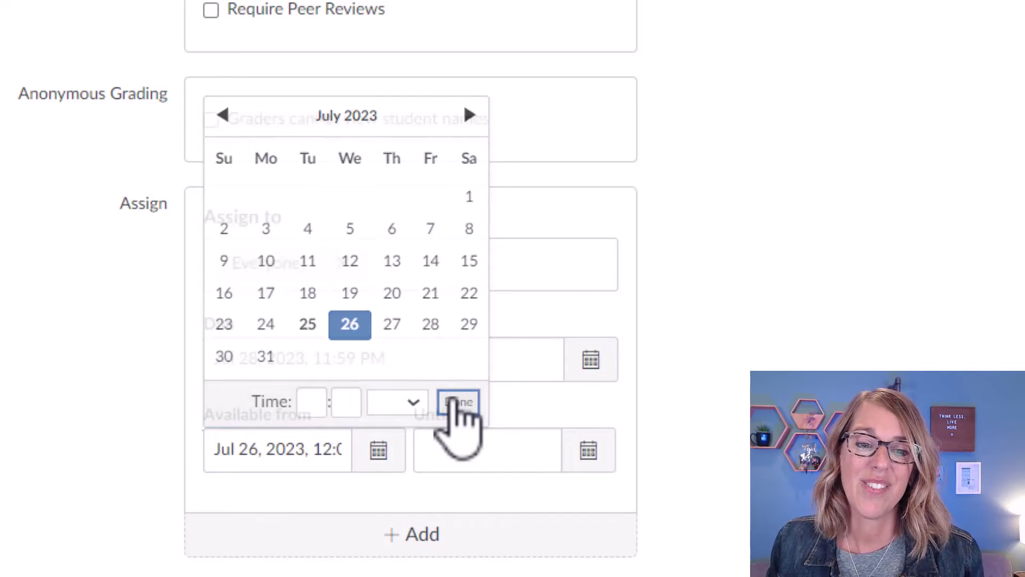
click(594, 455)
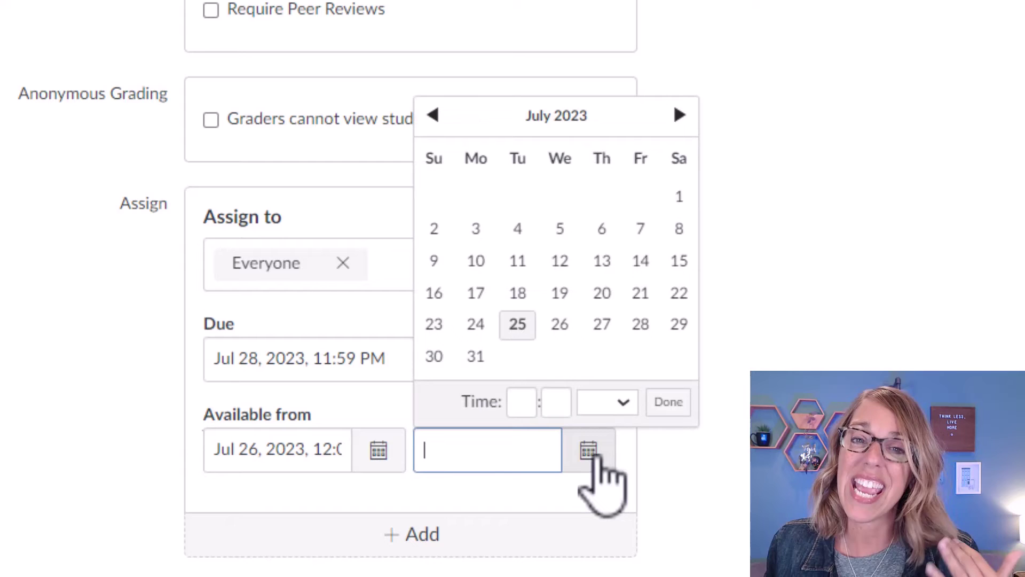
click(679, 328)
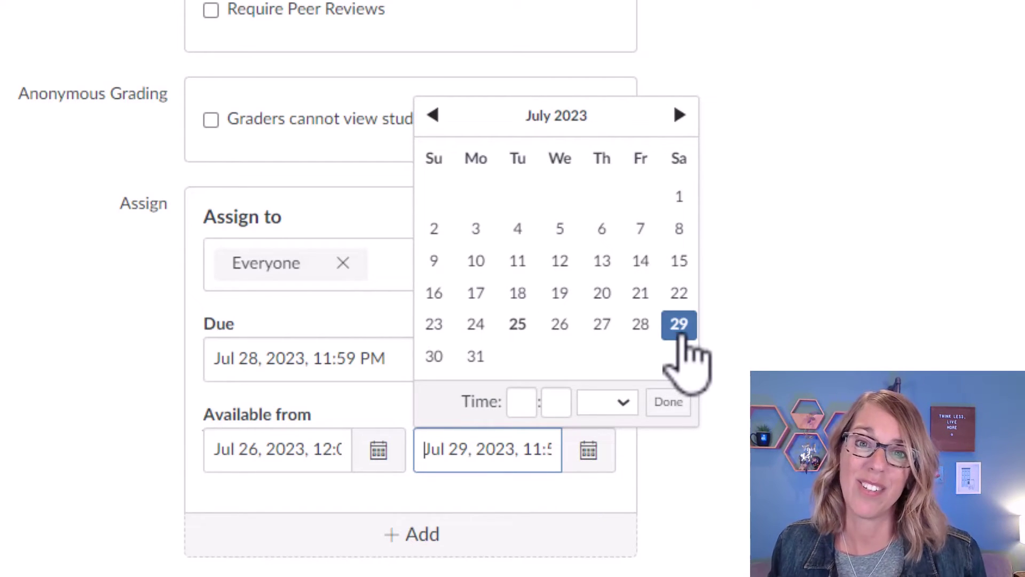
click(685, 406)
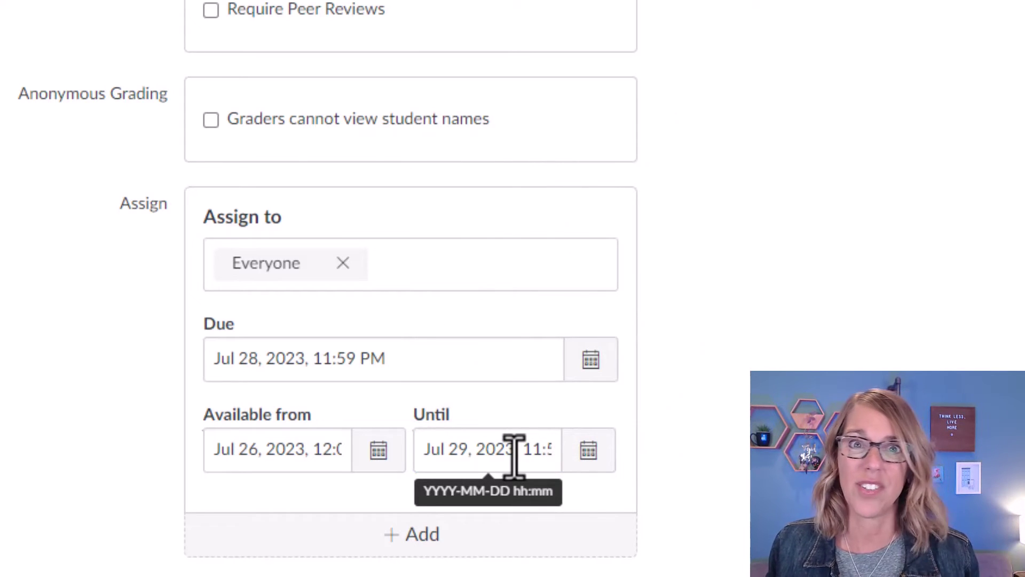
click(422, 534)
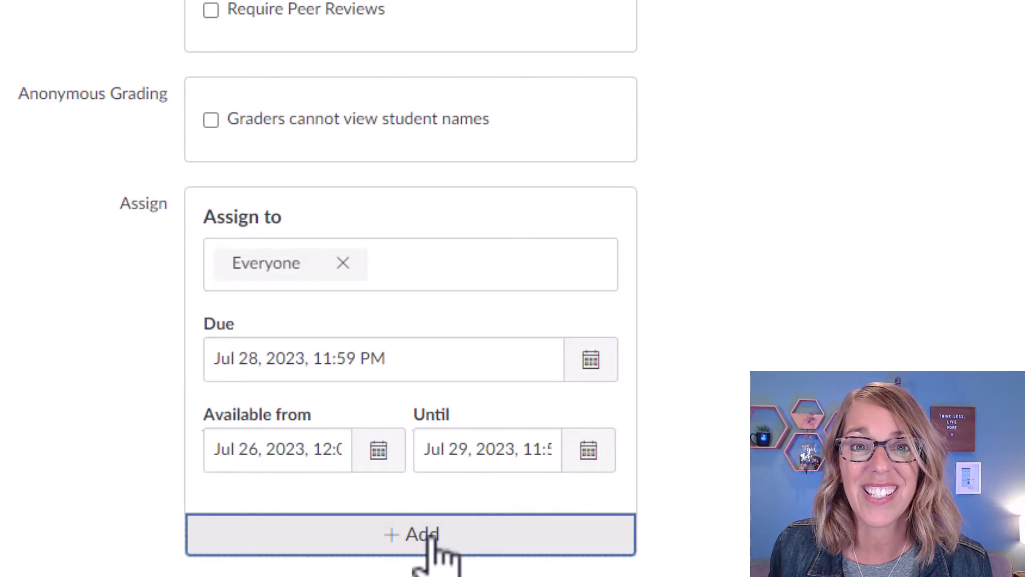
scroll(695, 545, down, 5)
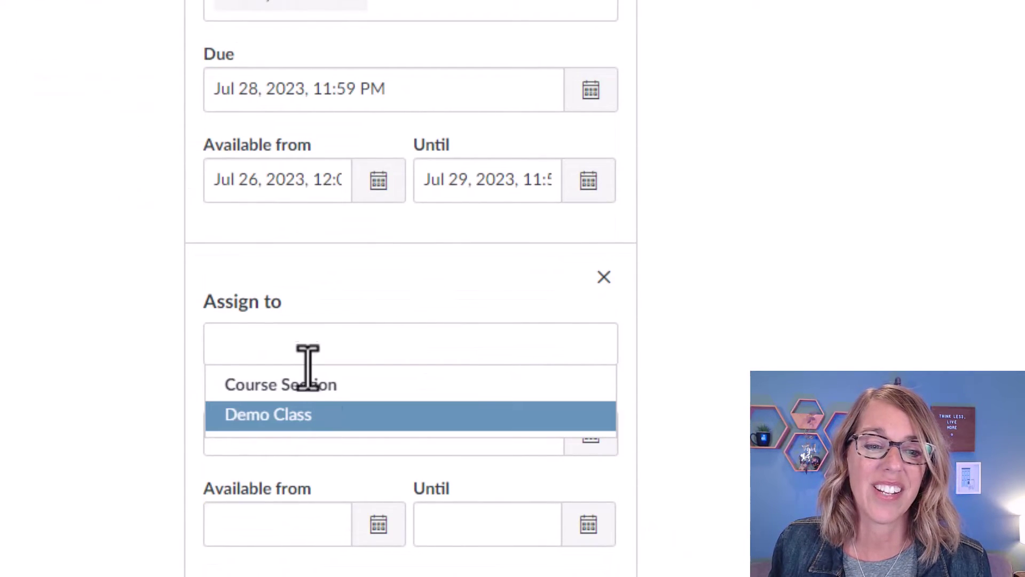
click(264, 418)
click(361, 374)
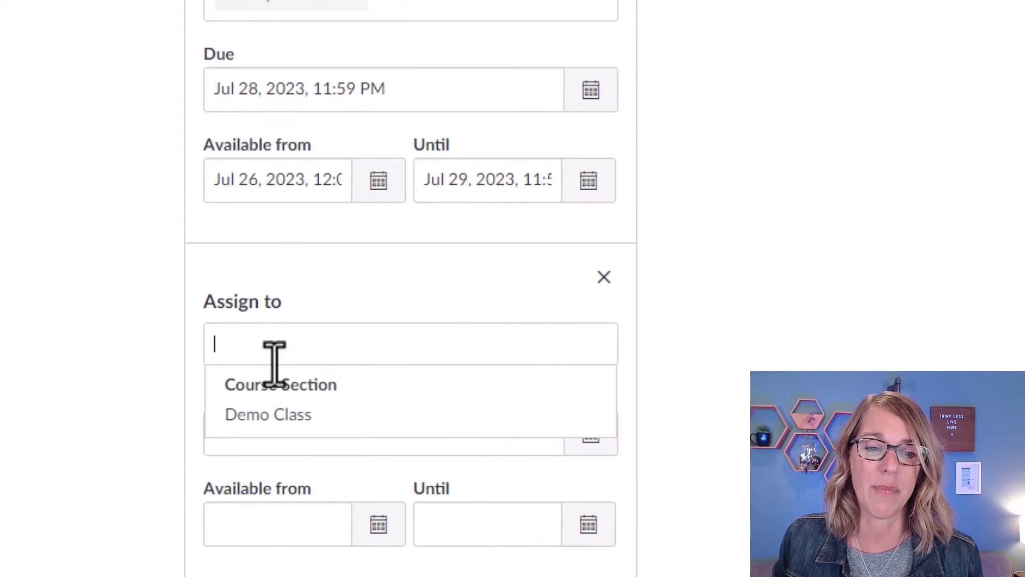
text(joe st)
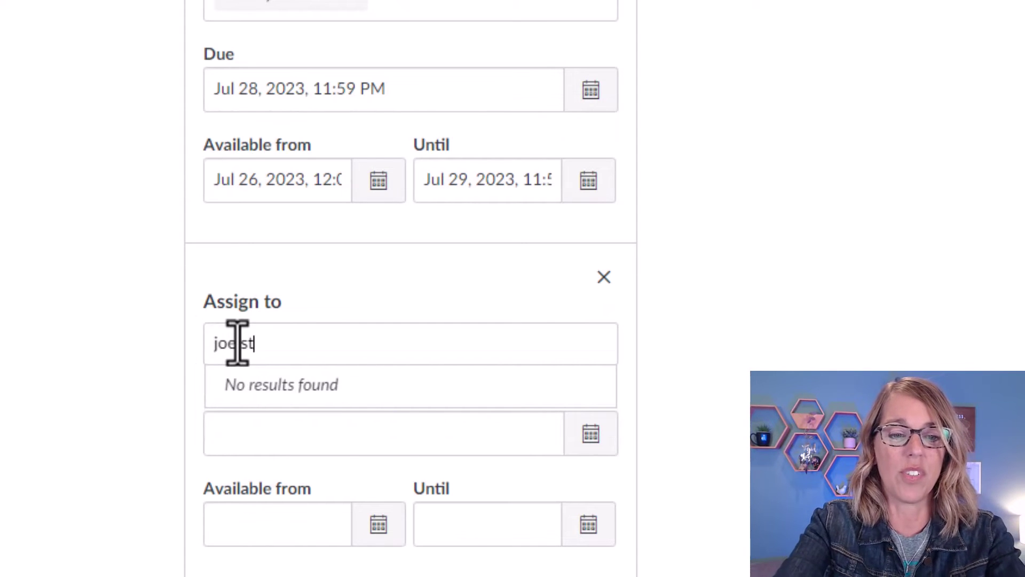
text(udent)
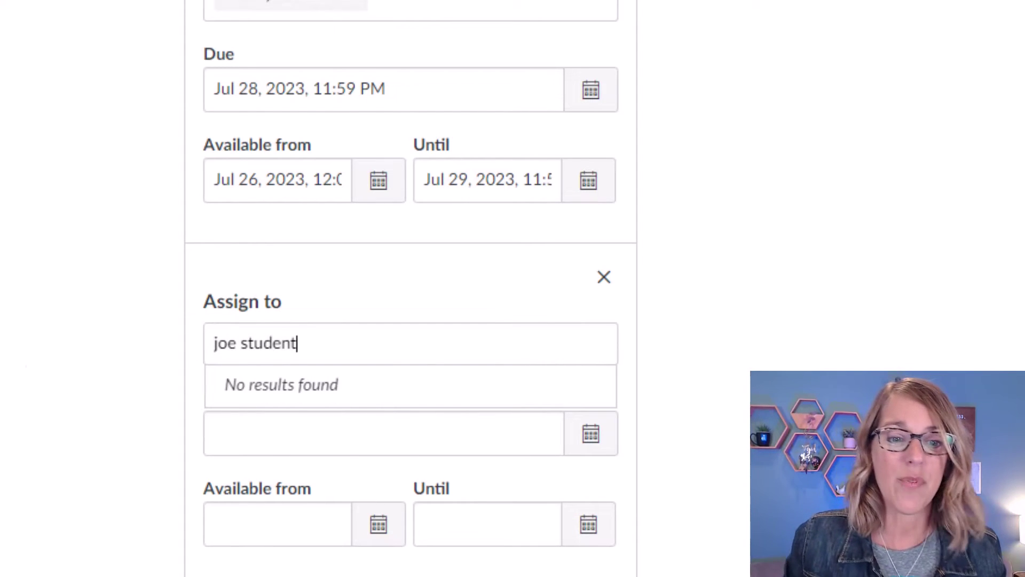
click(602, 438)
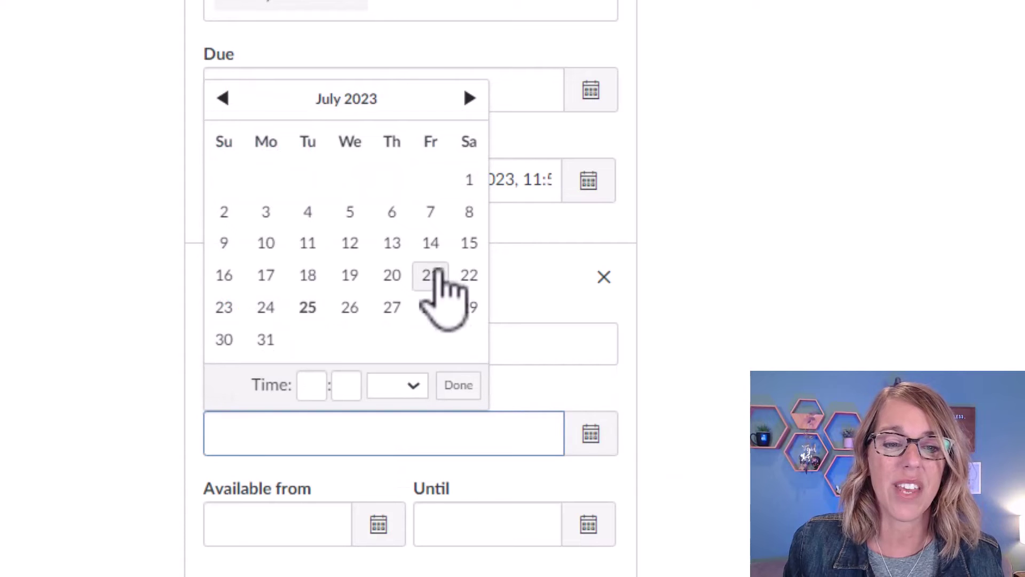
click(393, 309)
click(456, 387)
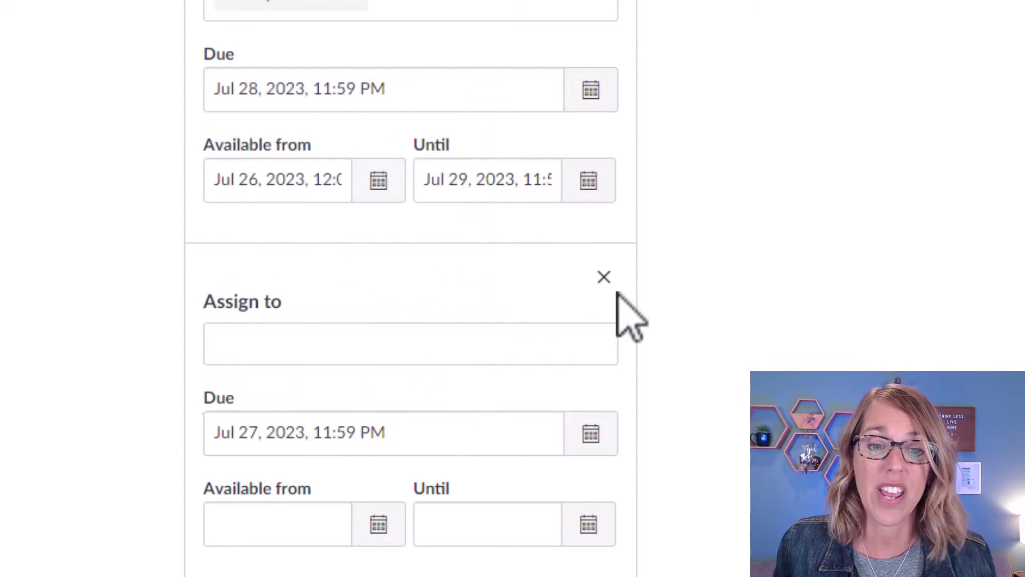
click(606, 278)
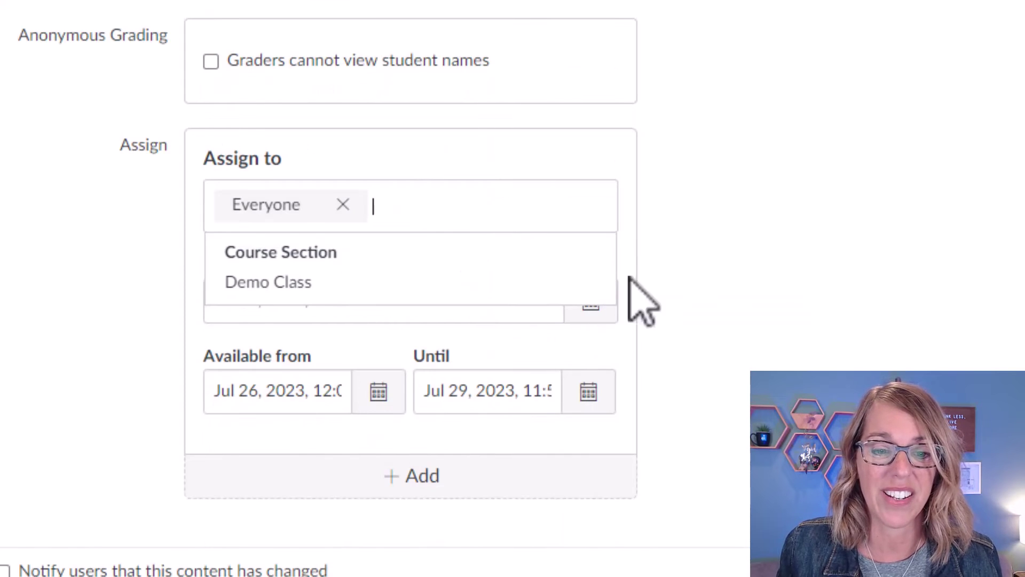
- Set Assignment #1's submission type to Online with File Uploads
click(905, 278)
scroll(905, 277, up, 2)
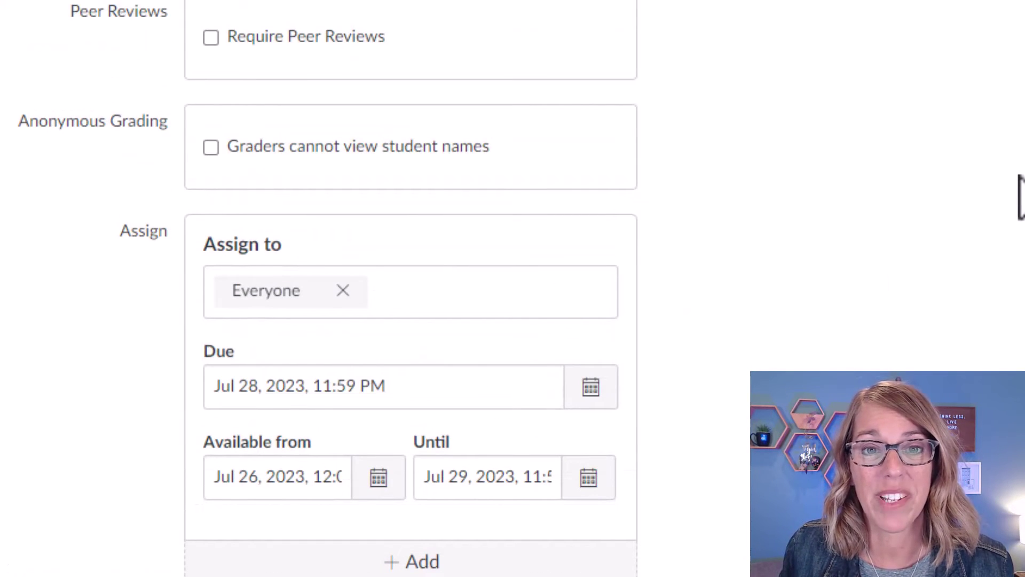
scroll(1020, 197, up, 5)
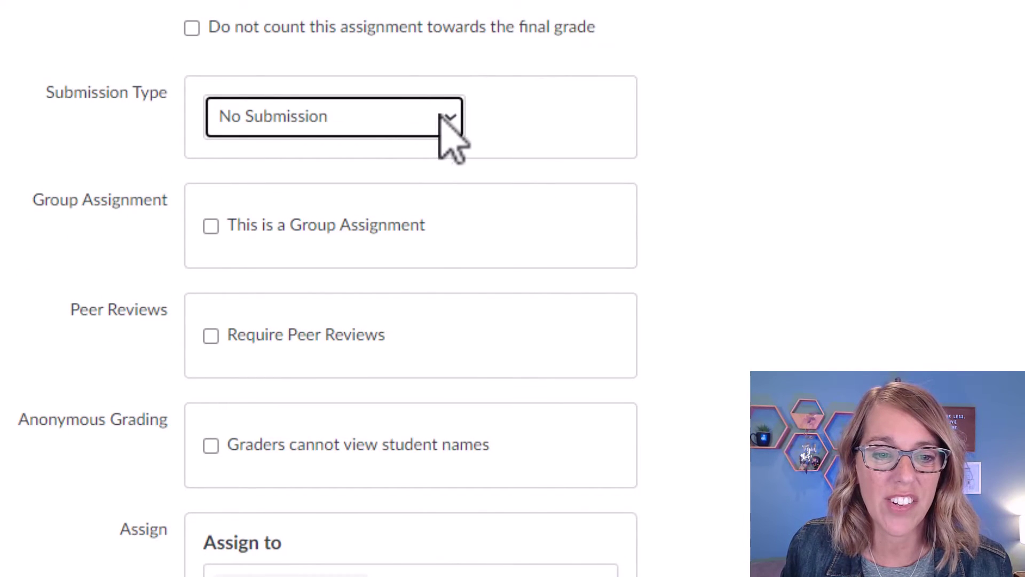
click(440, 114)
click(350, 171)
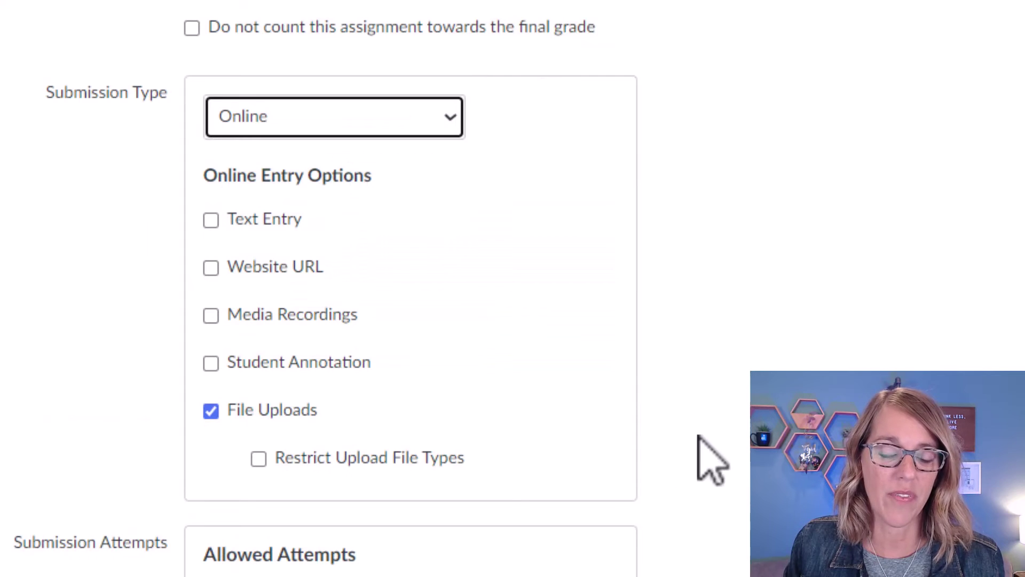
- Clear the Available from date so the assignment has no start date
scroll(699, 437, down, 3)
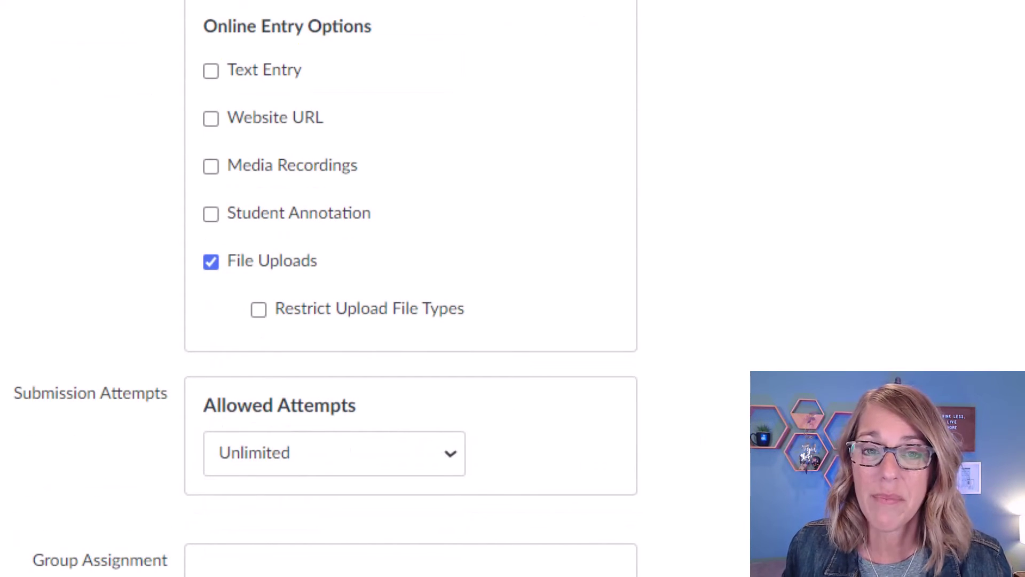
scroll(439, 411, down, 13)
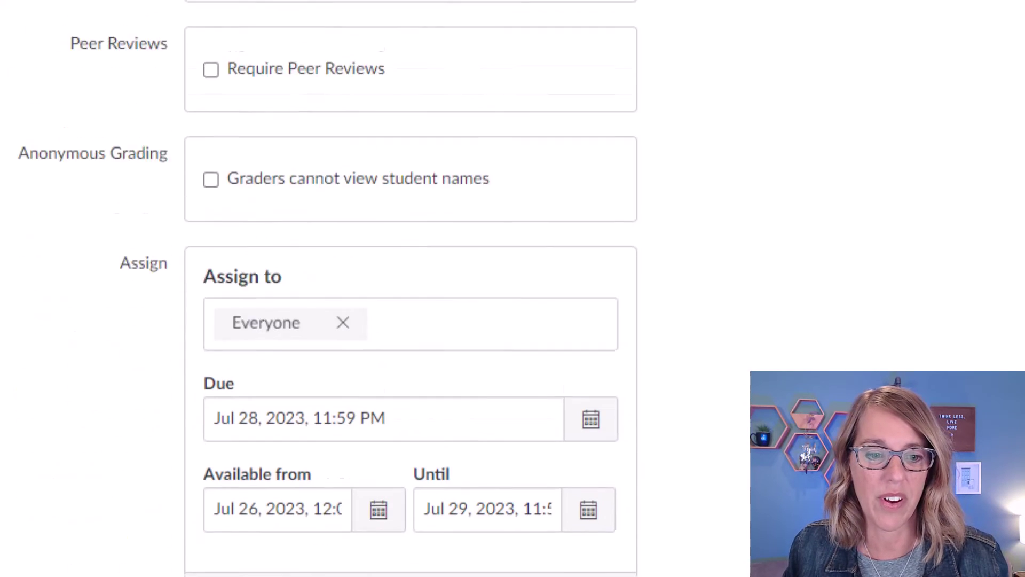
click(231, 480)
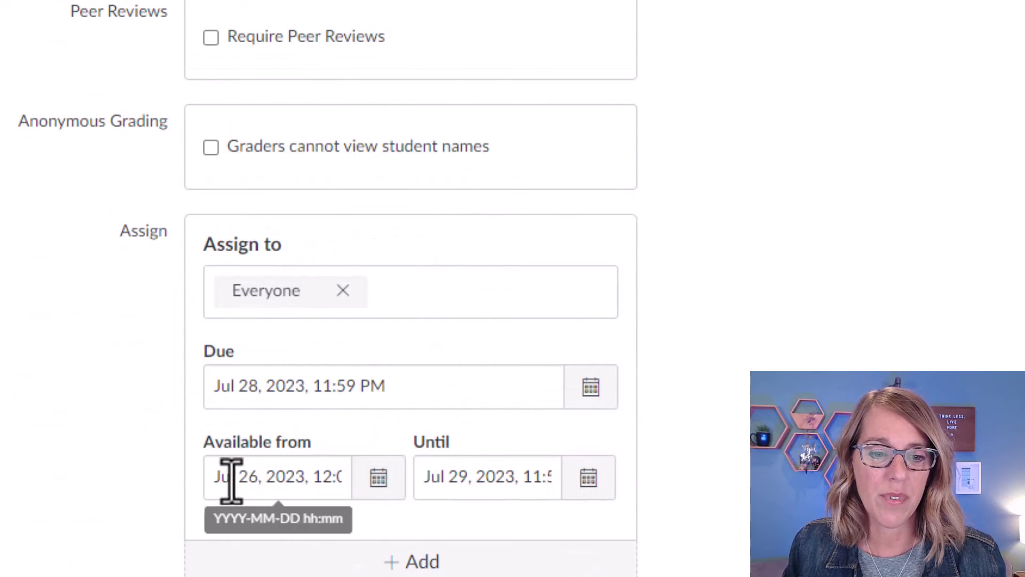
drag(218, 480, 465, 480)
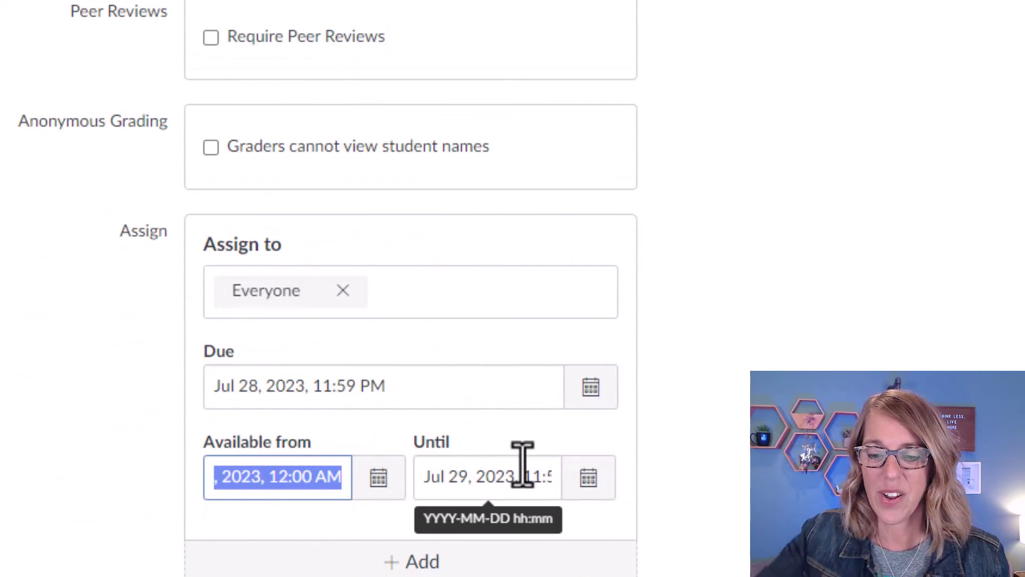
key(BackSpace)
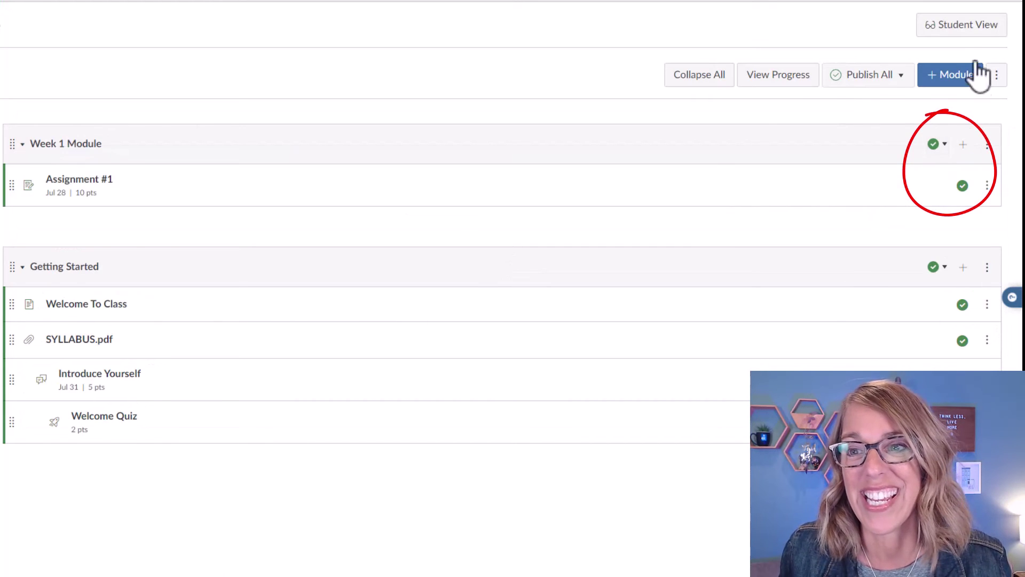
- In Student View, open Assignment #1 from the Week 1 module and start a submission
click(970, 28)
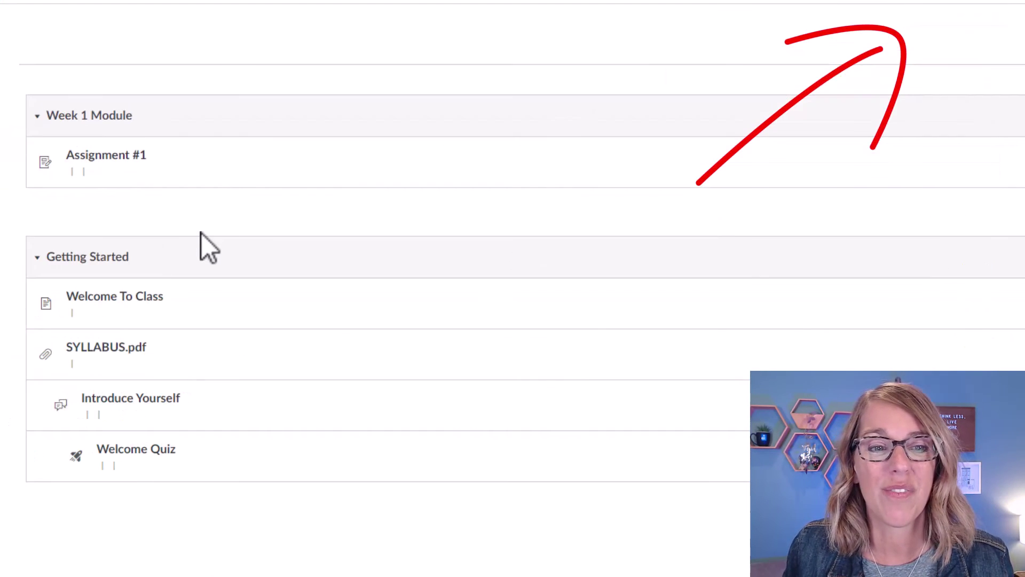
click(114, 158)
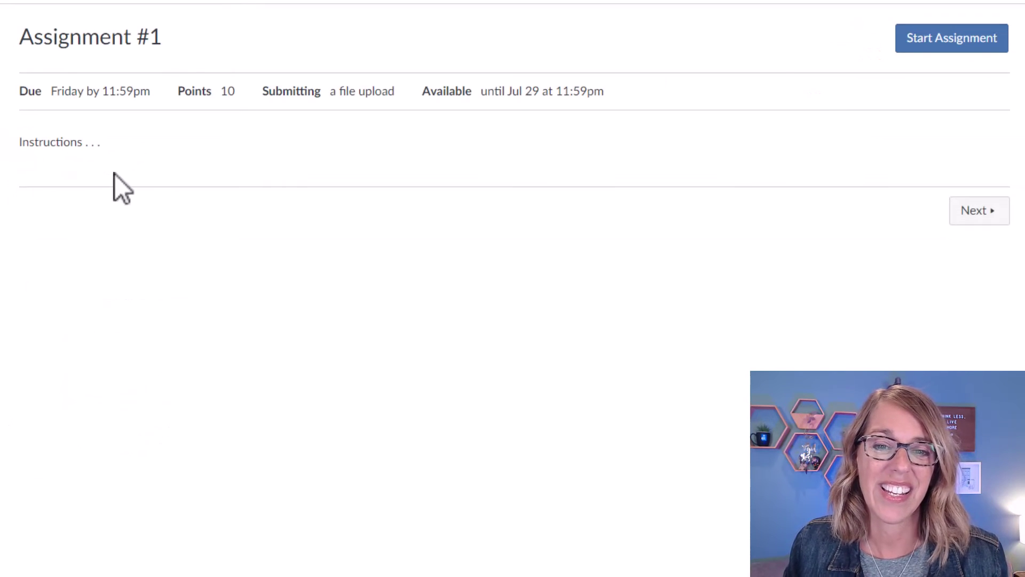
click(954, 54)
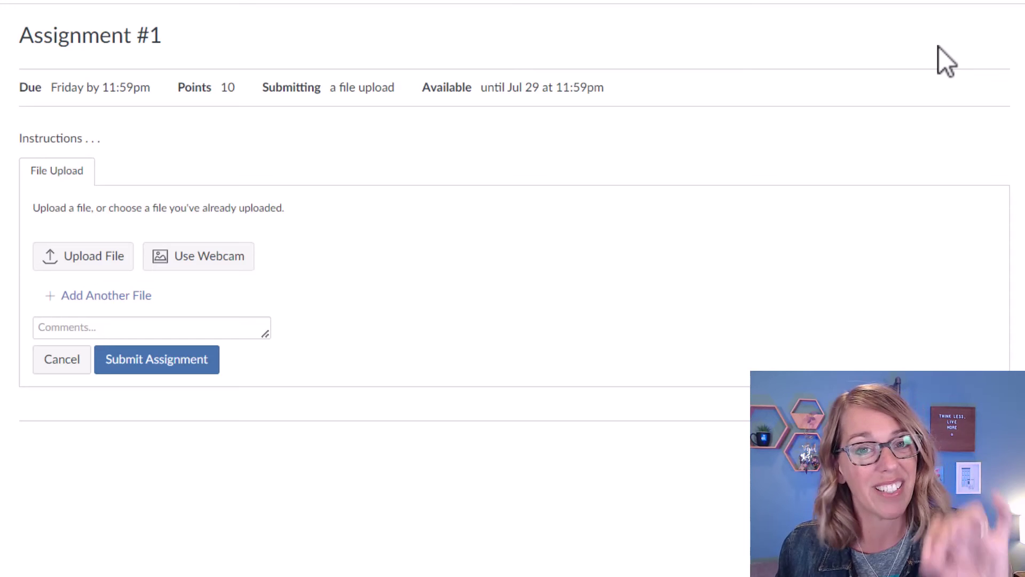
- As the test student, upload SYLLABUS.pdf with a comment and submit Assignment #1
click(88, 260)
click(79, 260)
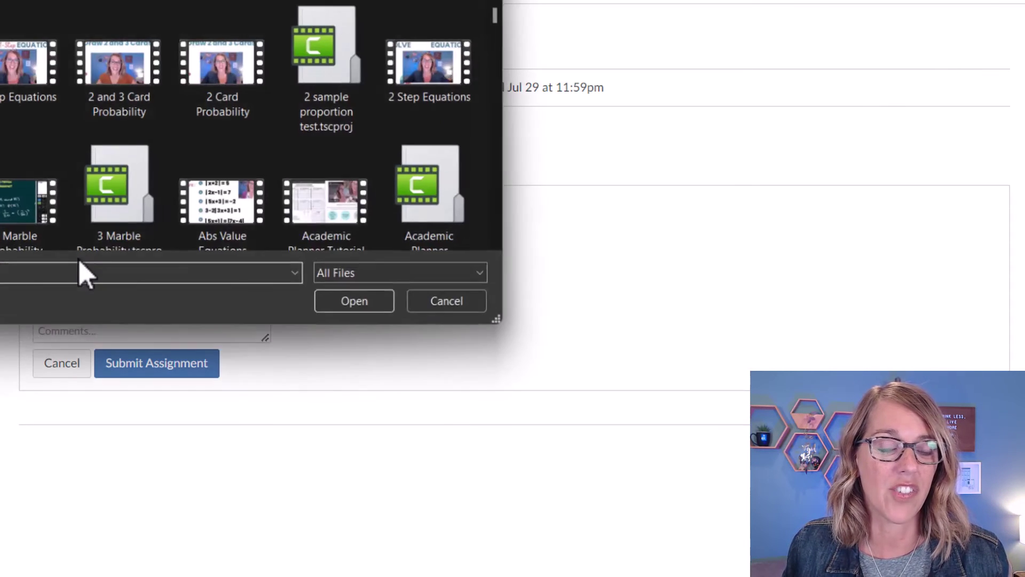
scroll(344, 229, down, 10)
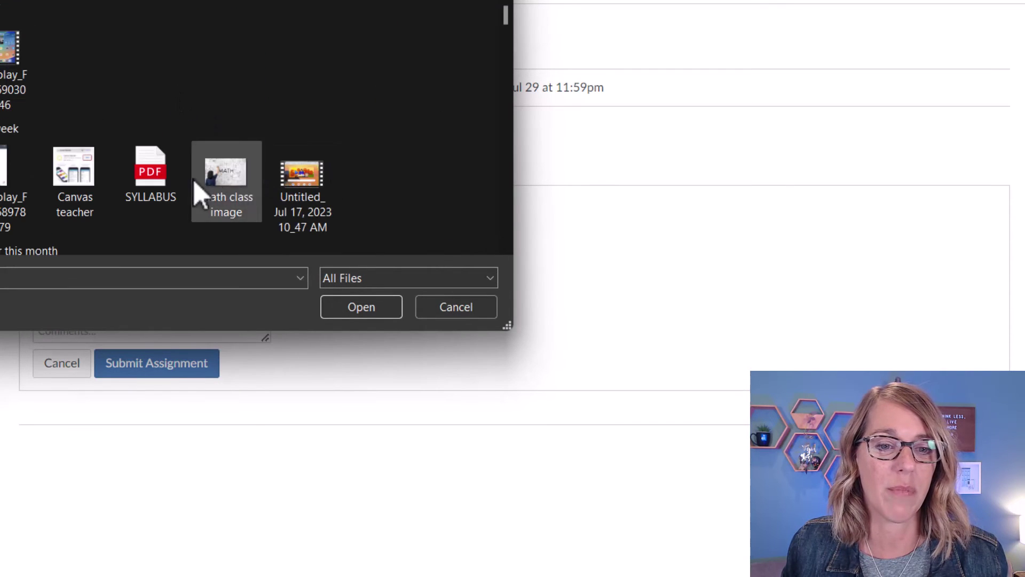
click(151, 184)
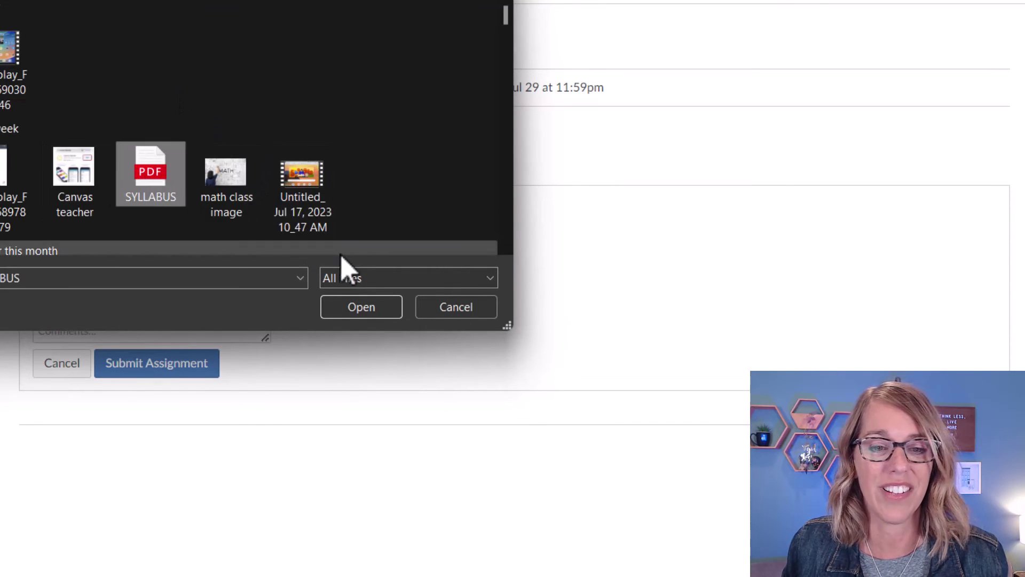
click(355, 311)
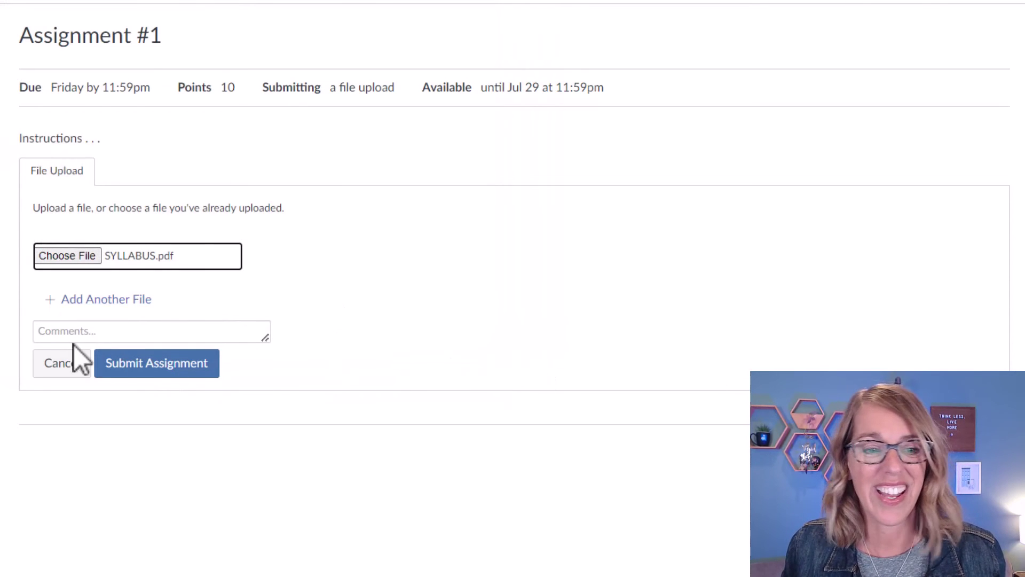
click(49, 329)
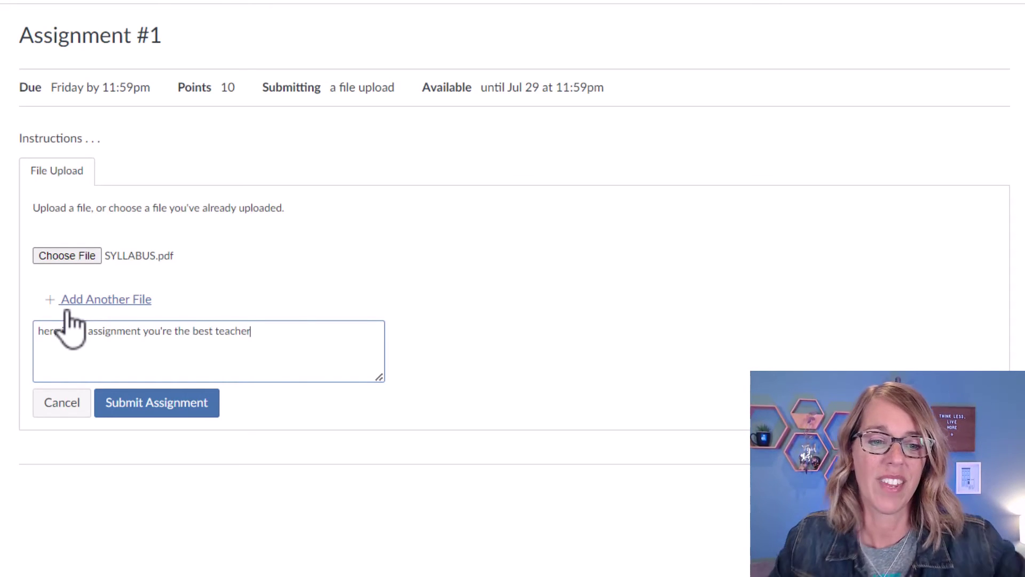
click(190, 407)
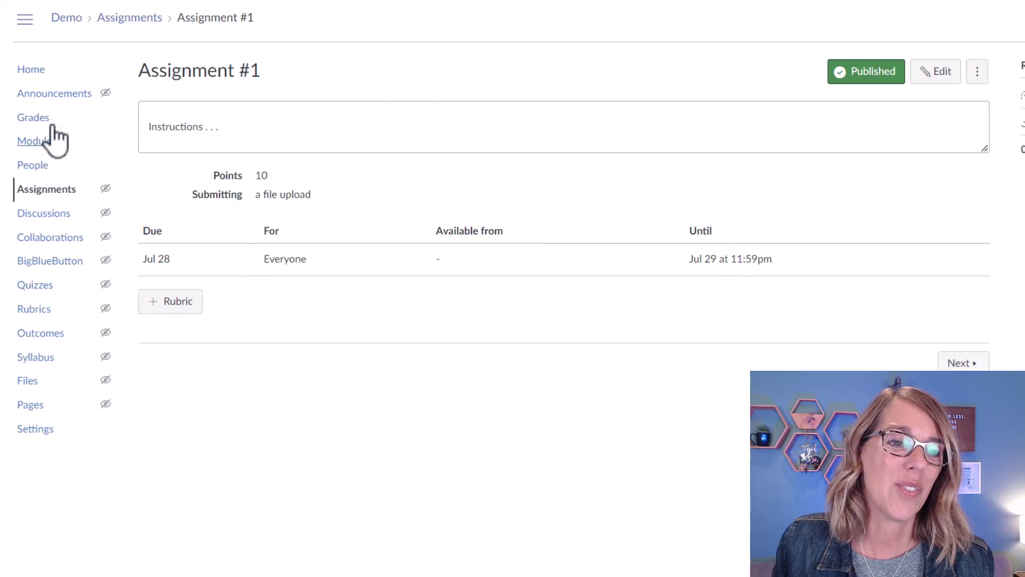
- Go to the Demo course Modules page to see Assignment #1 in the Week 1 Module
click(38, 119)
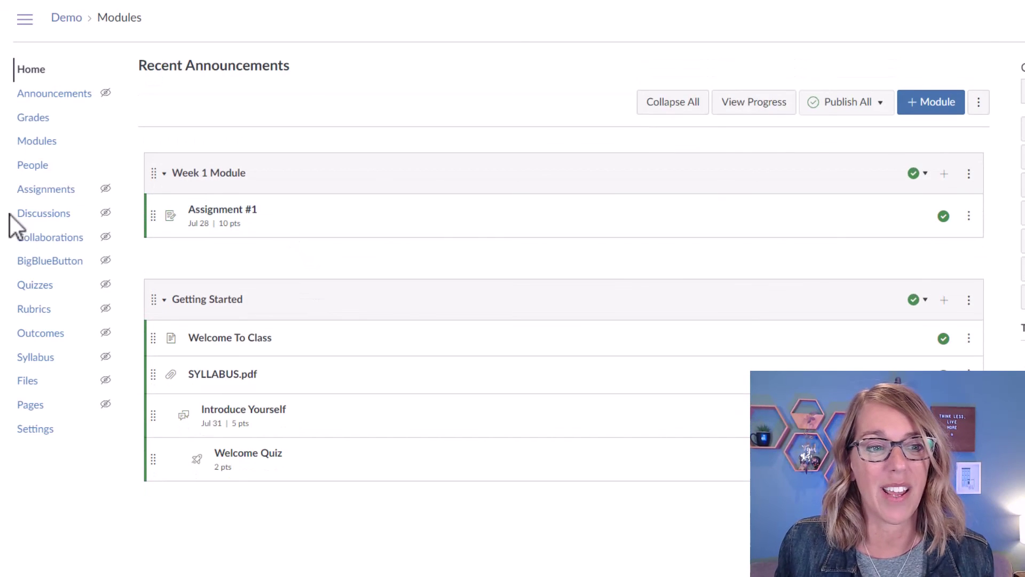
- Go to the course Assignments page and start a new assignment in the Exams group
click(52, 193)
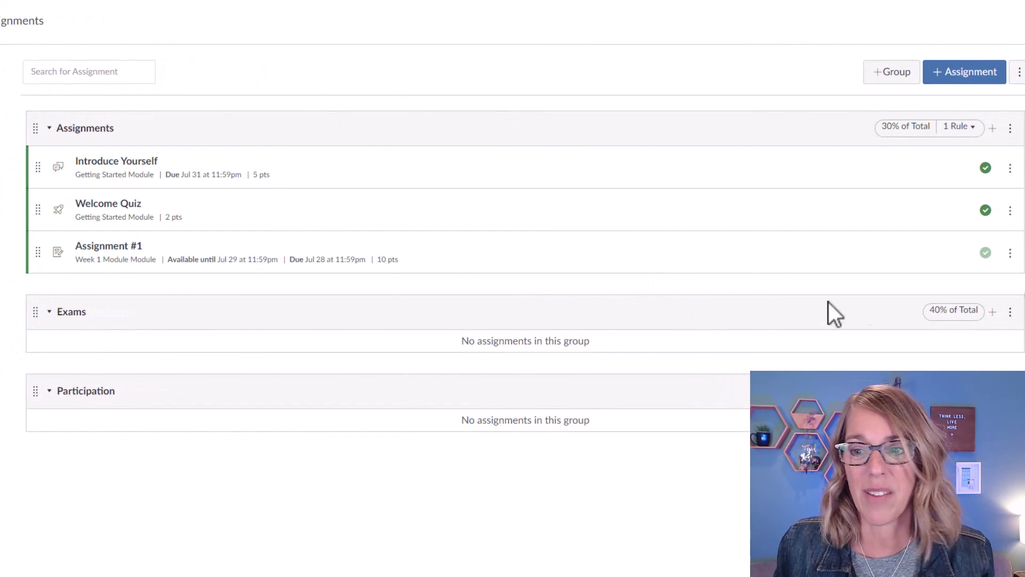
click(993, 312)
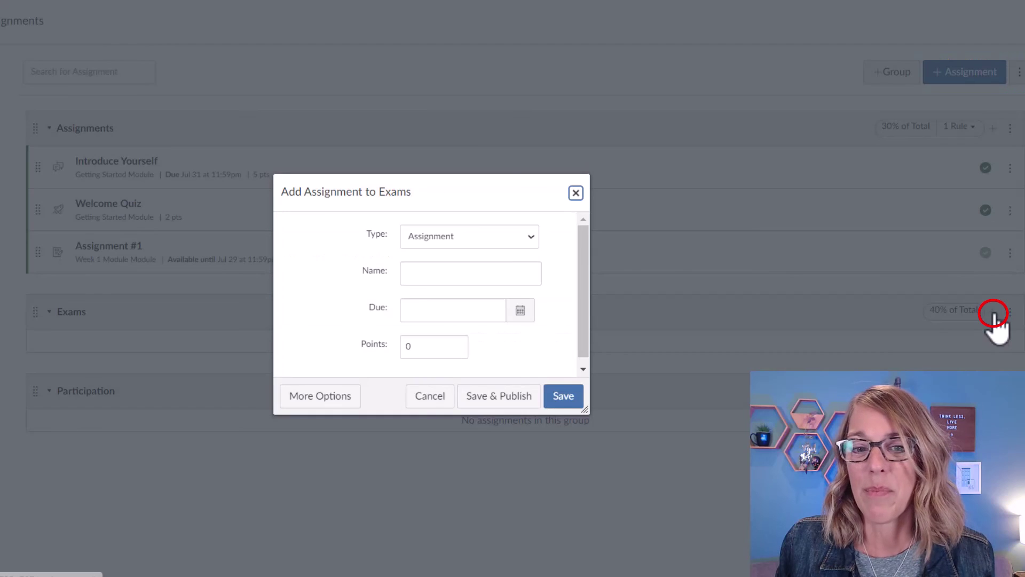